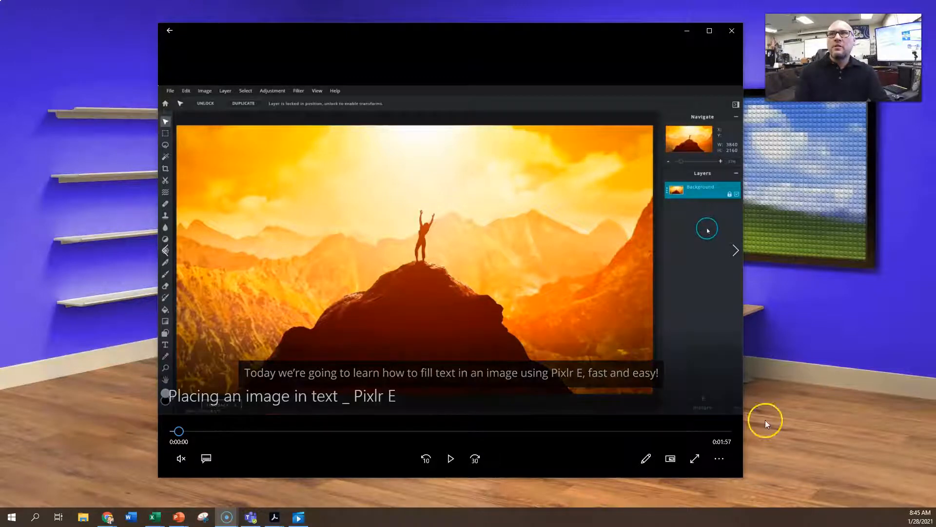
# - Play the tutorial video on placing an image in text at full screen
pyautogui.click(695, 458)
pyautogui.click(478, 500)
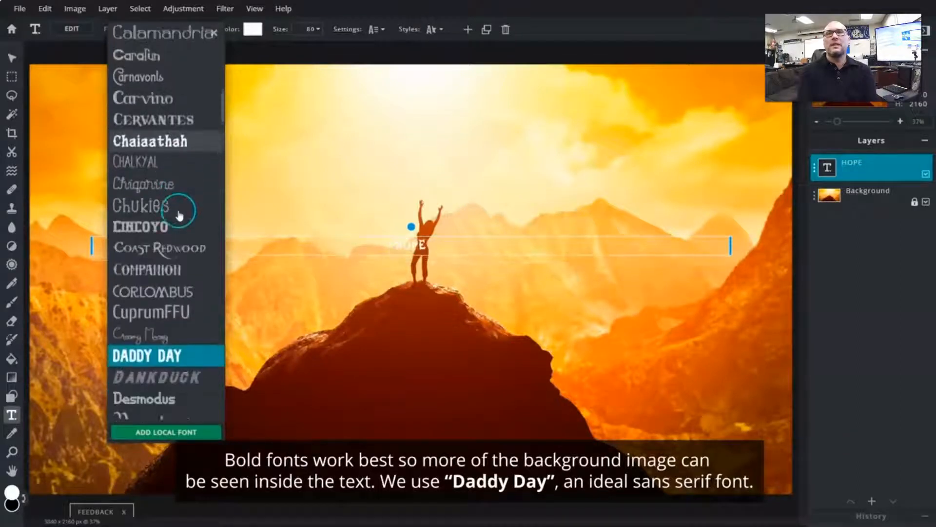
# - Set the HOPE text to the Daddy Day font at size 1000
pyautogui.click(195, 340)
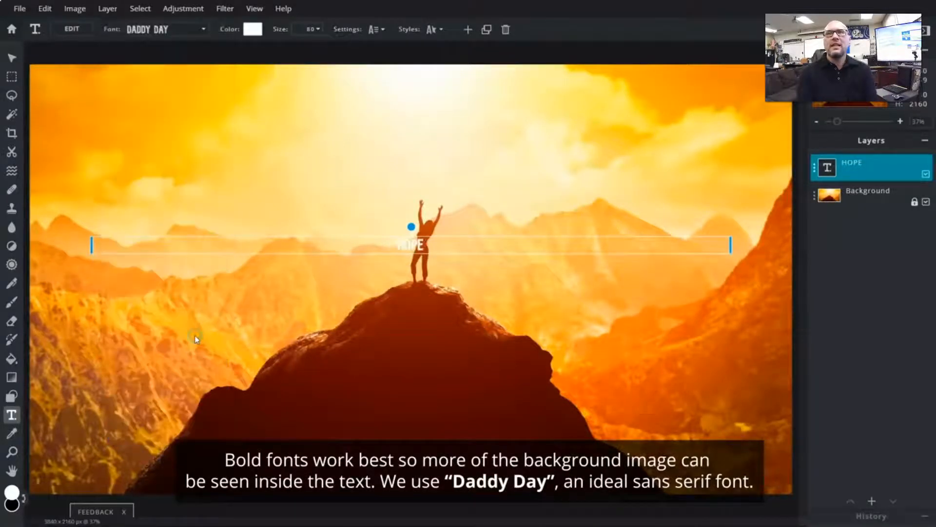
pyautogui.click(317, 30)
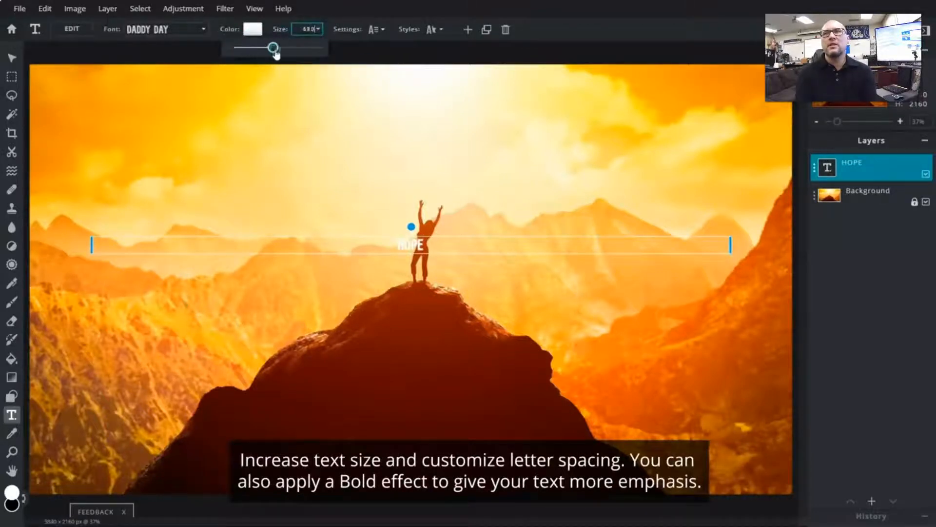
pyautogui.moveTo(318, 50); pyautogui.dragTo(322, 51)
# - Make the HOPE text bold with a letter space of 9, and move it up over the figure on the peak
pyautogui.click(376, 29)
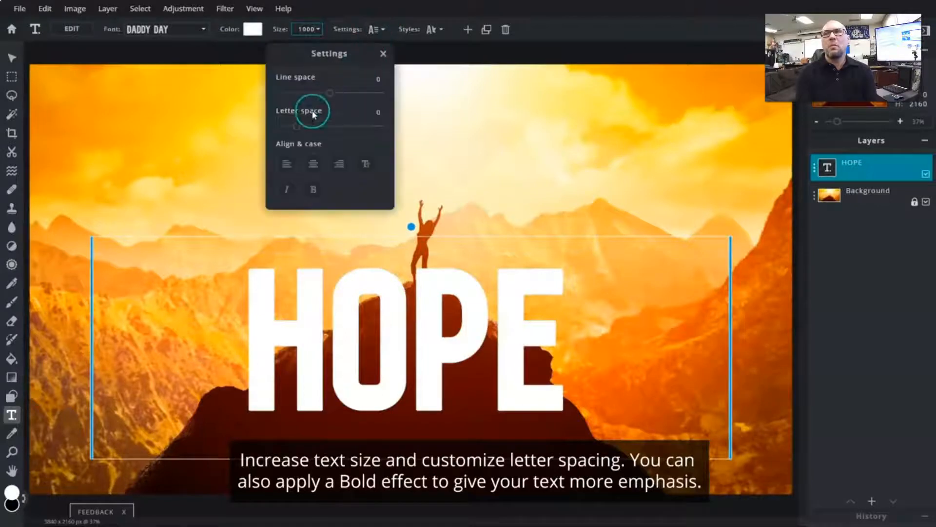
pyautogui.moveTo(298, 128); pyautogui.dragTo(305, 129)
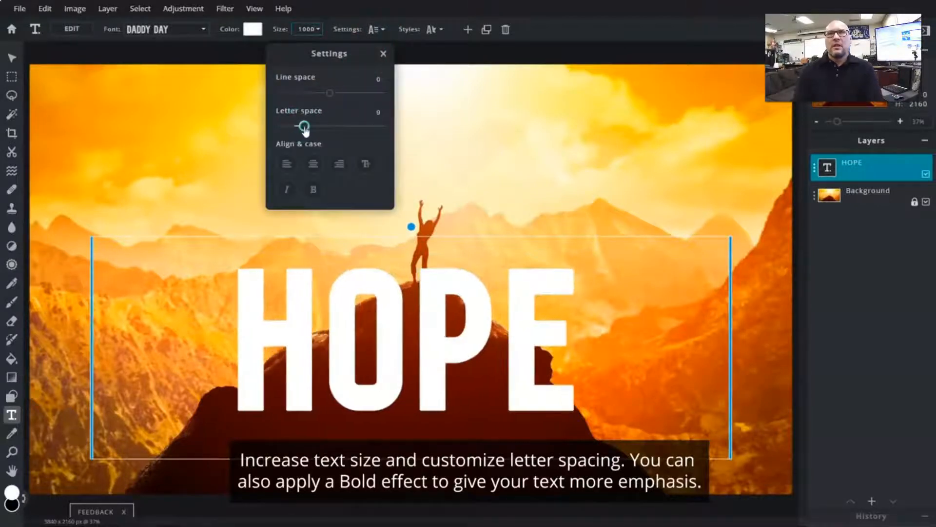
pyautogui.click(313, 189)
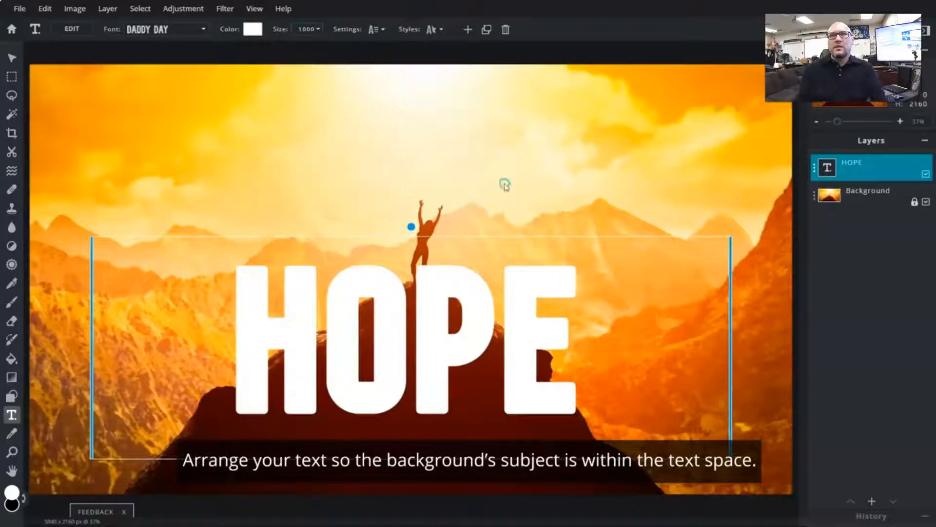
pyautogui.moveTo(471, 326); pyautogui.dragTo(472, 258)
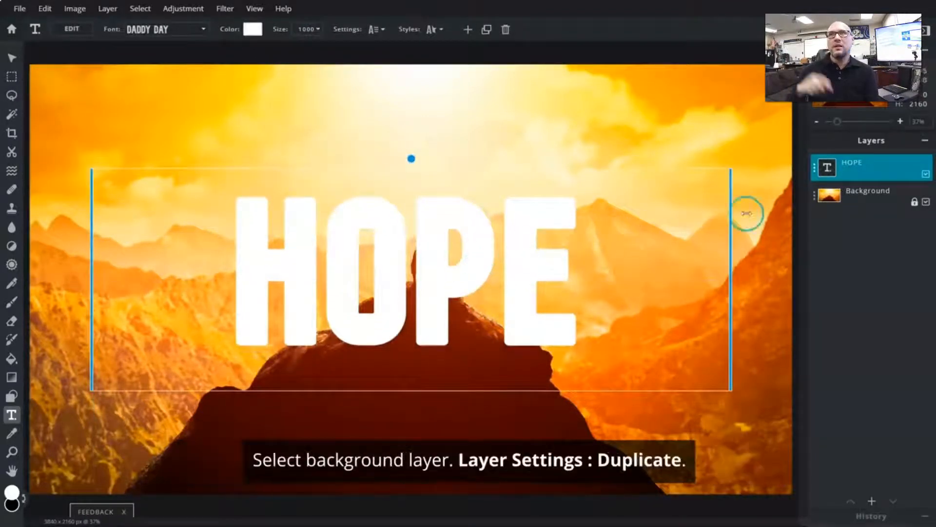
# - Duplicate the Background layer
pyautogui.click(866, 197)
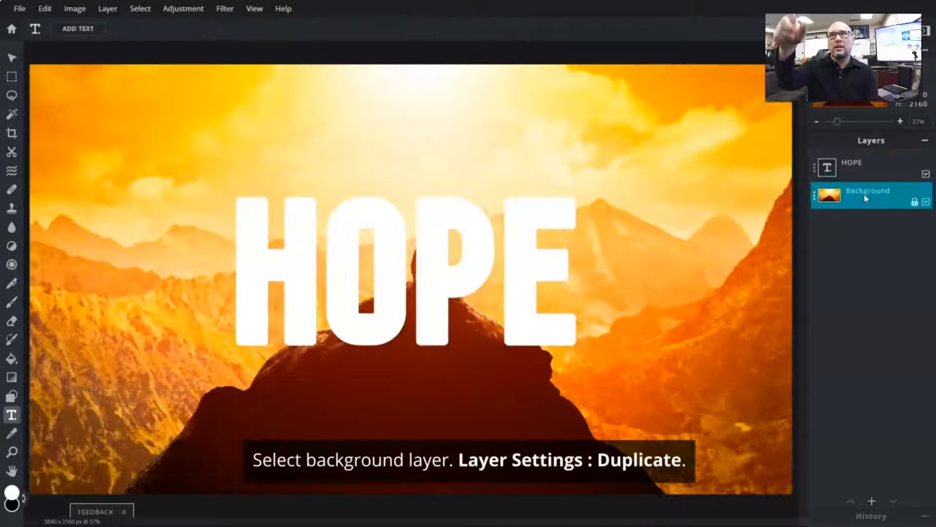
pyautogui.click(814, 200)
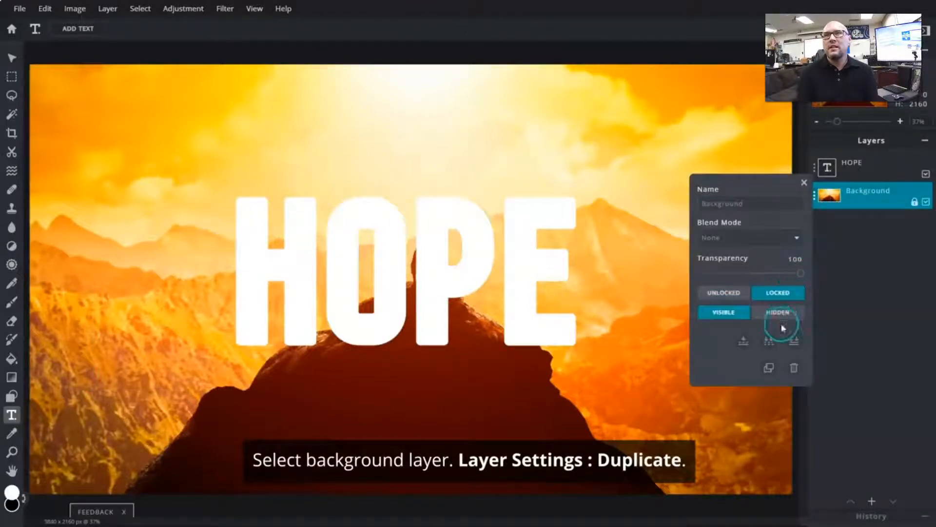
pyautogui.click(770, 368)
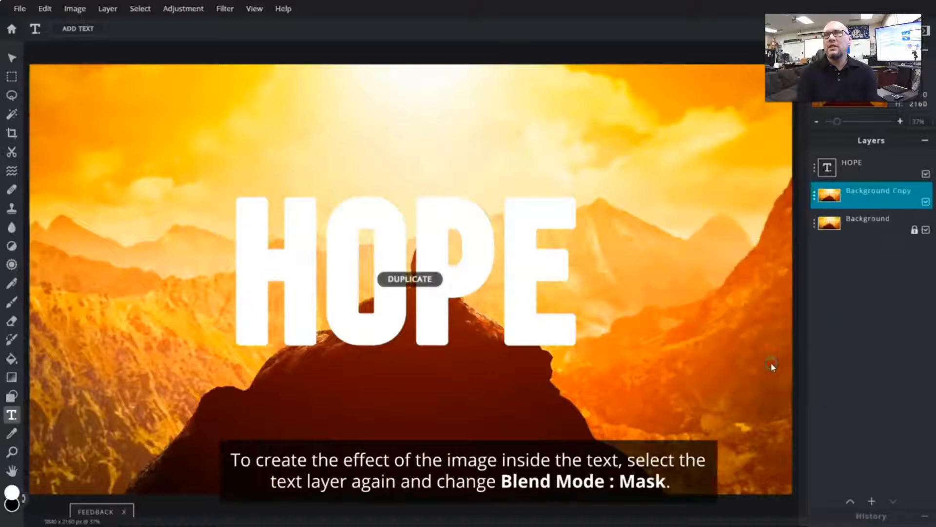
# - Set the HOPE text layer's blend mode to Mask
pyautogui.click(865, 175)
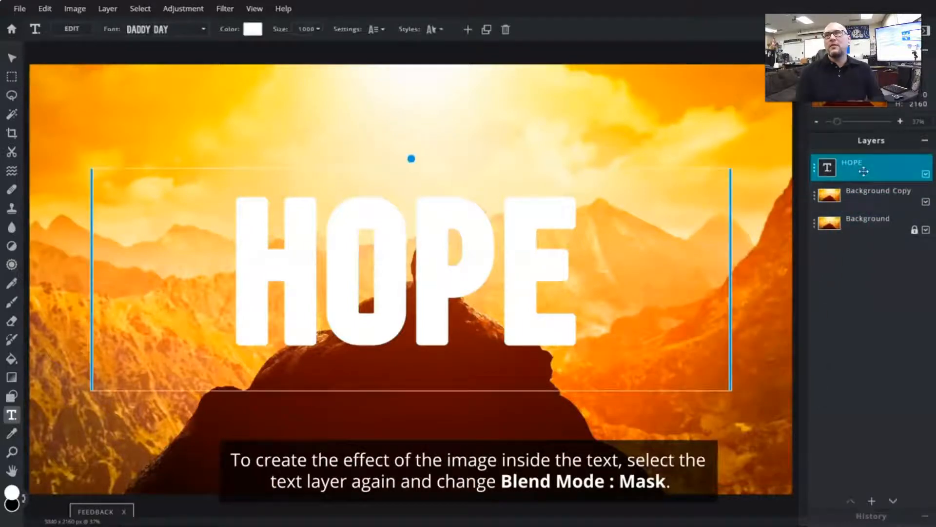
pyautogui.click(815, 171)
pyautogui.click(801, 210)
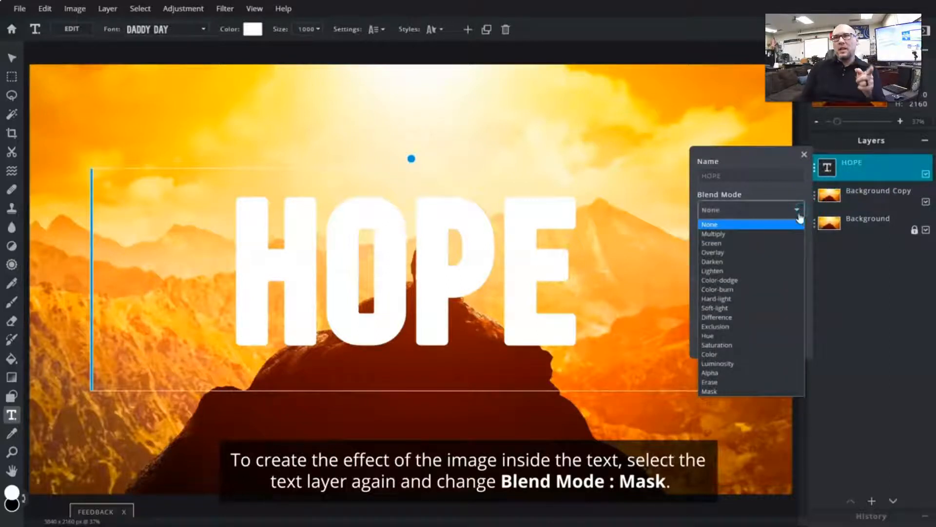
pyautogui.click(739, 392)
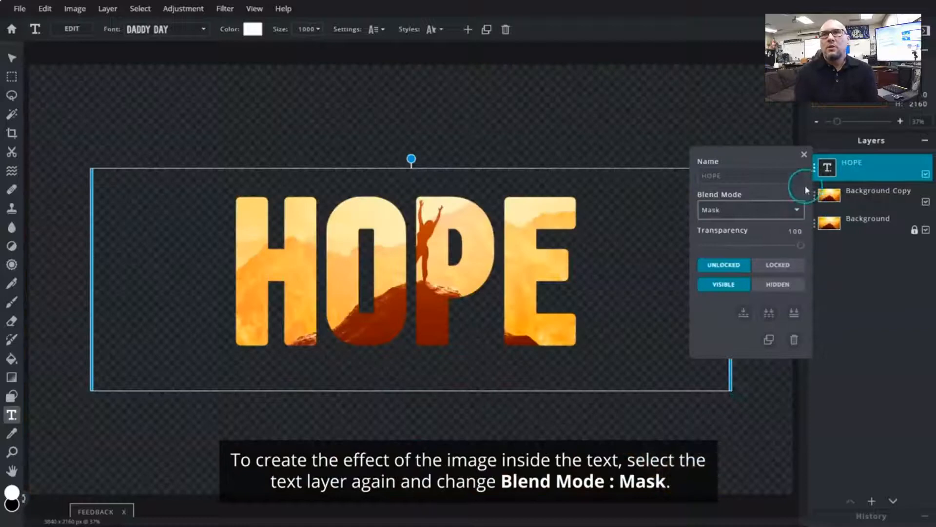
# - Shrink the Background Copy layer to about 2350 × 1322 px and position it so the figure stands inside the letter P
pyautogui.click(860, 194)
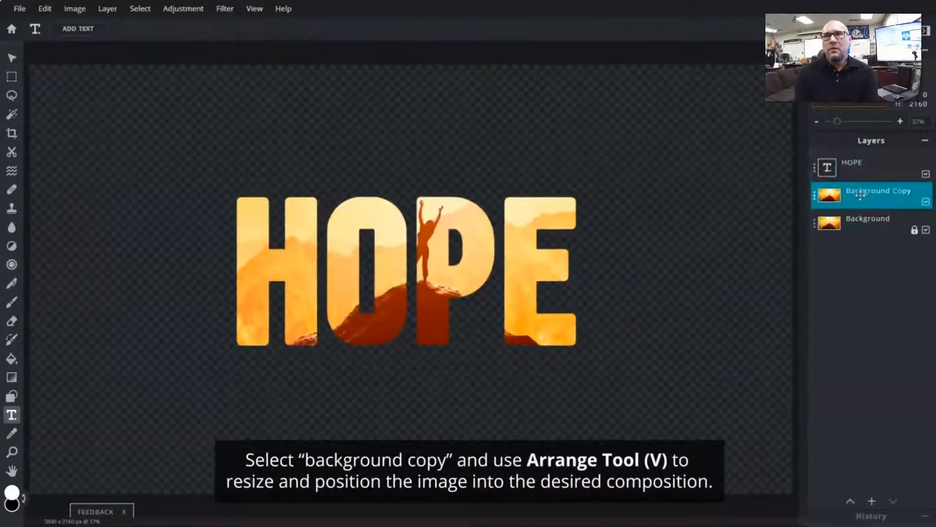
pyautogui.click(12, 59)
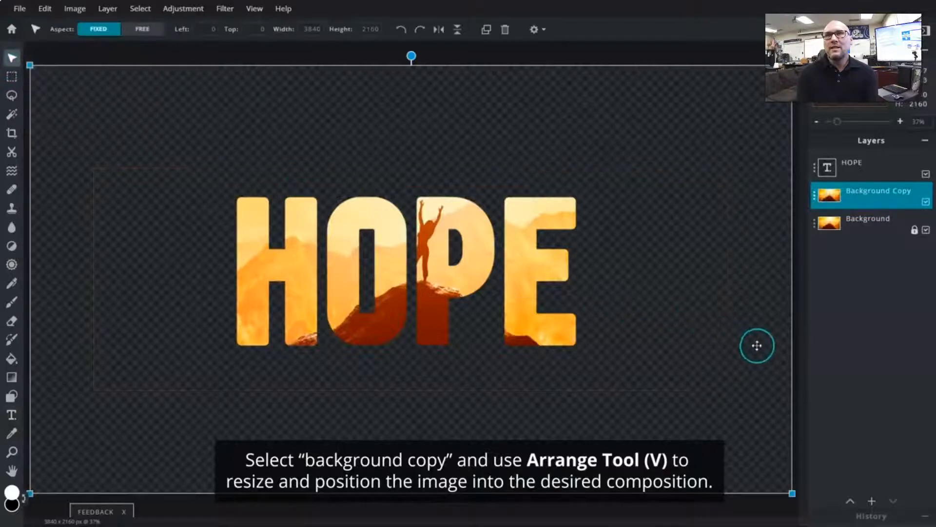
pyautogui.scroll(-1, 756, 345)
pyautogui.scroll(-1, 758, 347)
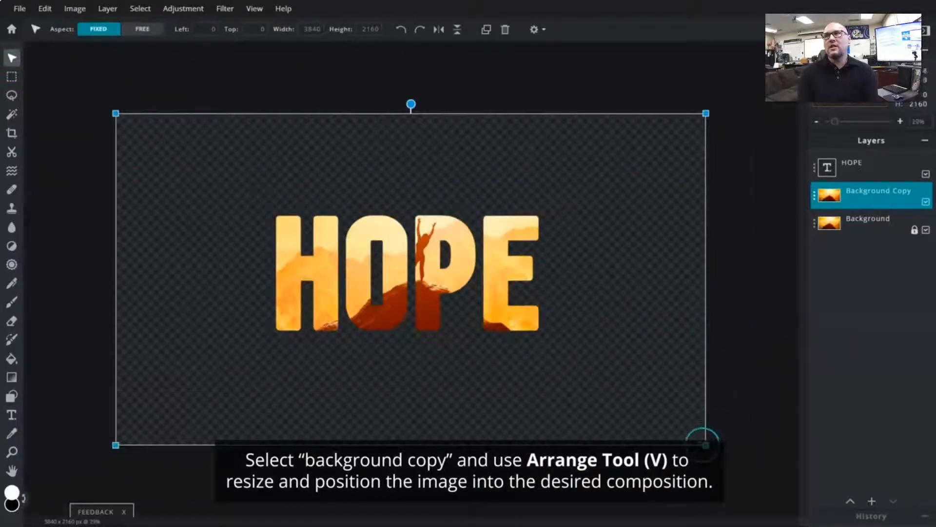
pyautogui.moveTo(702, 442); pyautogui.dragTo(594, 384)
pyautogui.moveTo(116, 114); pyautogui.dragTo(228, 167)
pyautogui.moveTo(247, 387); pyautogui.dragTo(295, 376)
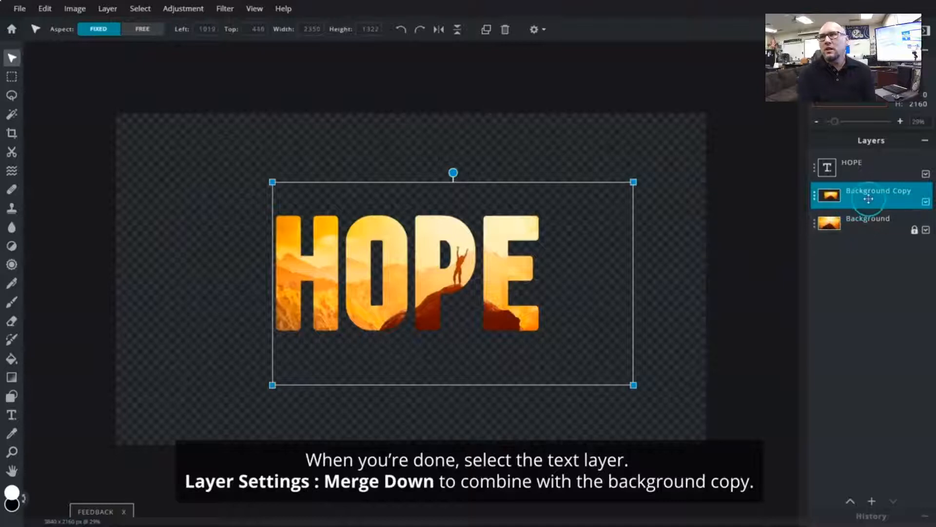
# - Merge the HOPE text layer down into the Background Copy layer
pyautogui.click(876, 175)
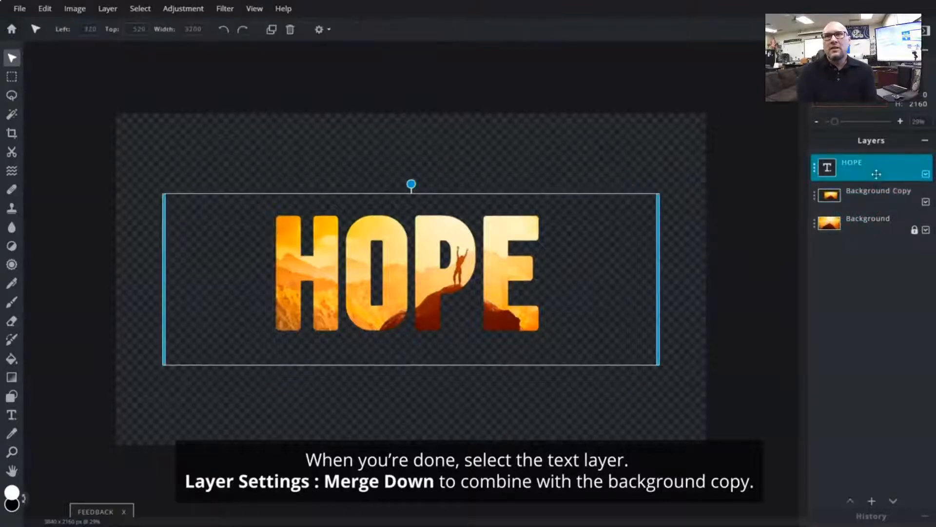
pyautogui.click(815, 168)
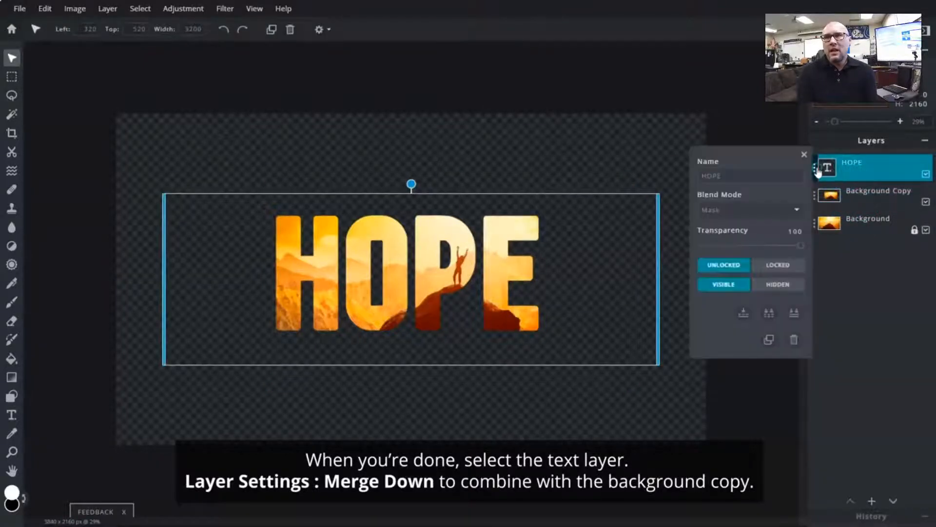
pyautogui.click(744, 314)
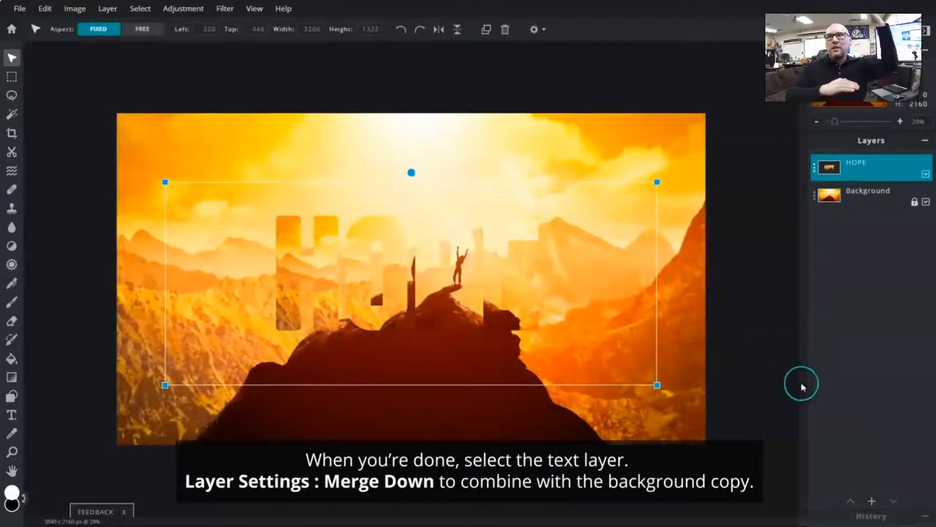
# - Add an empty layer directly below the HOPE layer and fill it with white
pyautogui.click(872, 501)
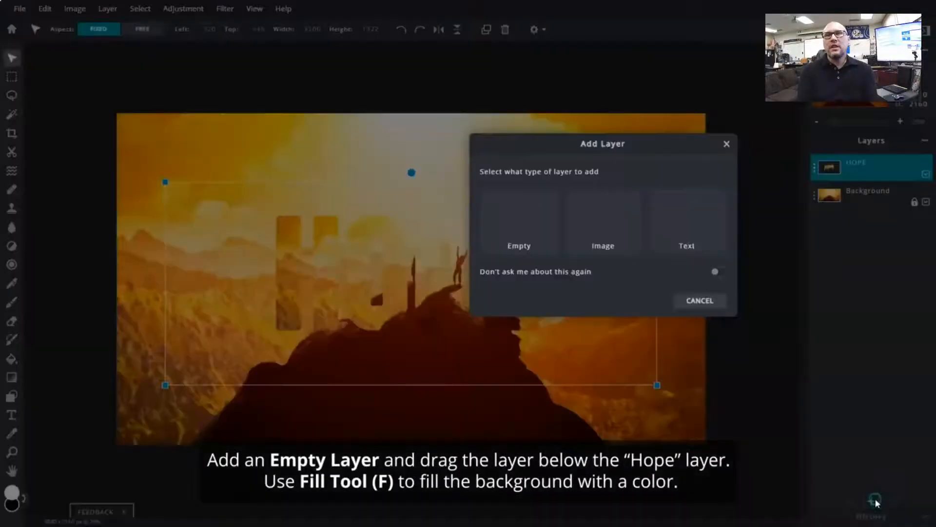
pyautogui.click(533, 242)
pyautogui.moveTo(876, 168); pyautogui.dragTo(881, 196)
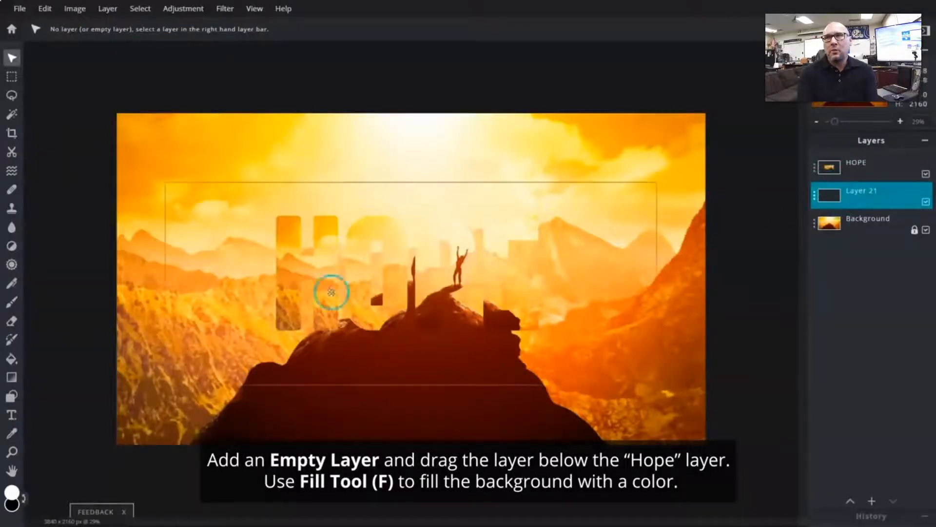
pyautogui.click(12, 360)
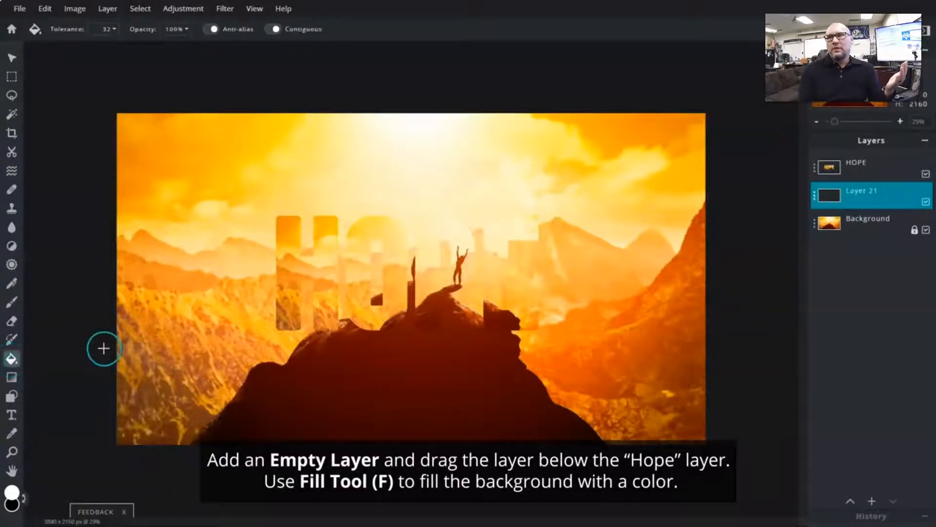
pyautogui.click(412, 275)
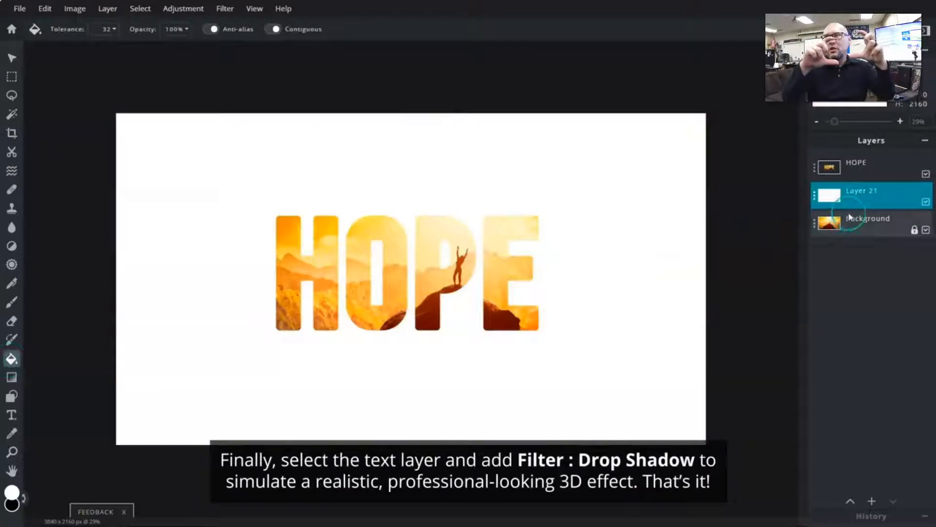
# - Apply a drop shadow to the HOPE layer with 57% opacity, 19 px blur, 20 px offset x and 11 px offset y
pyautogui.click(874, 173)
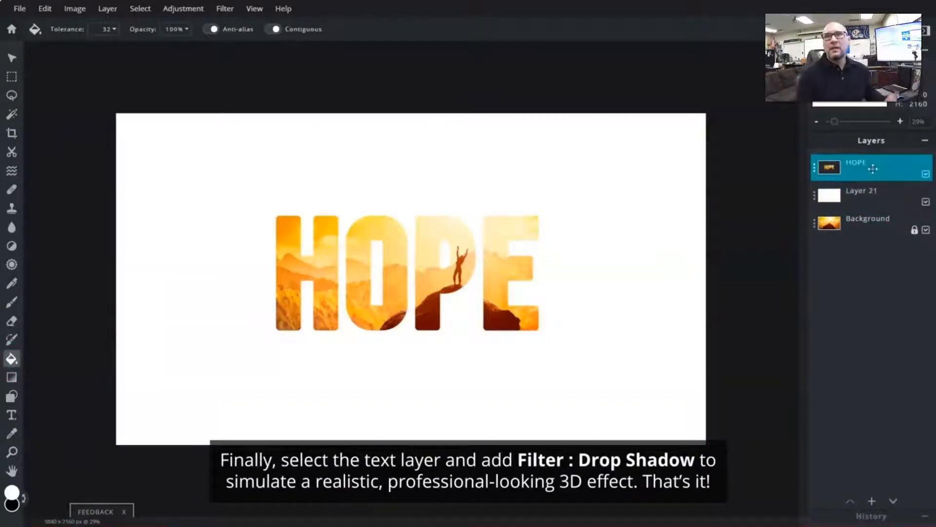
pyautogui.click(225, 9)
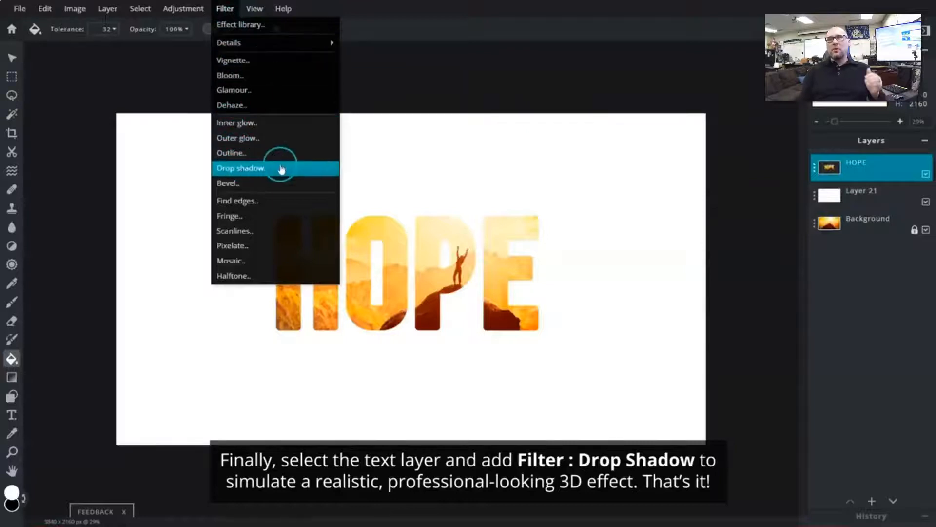
pyautogui.click(302, 169)
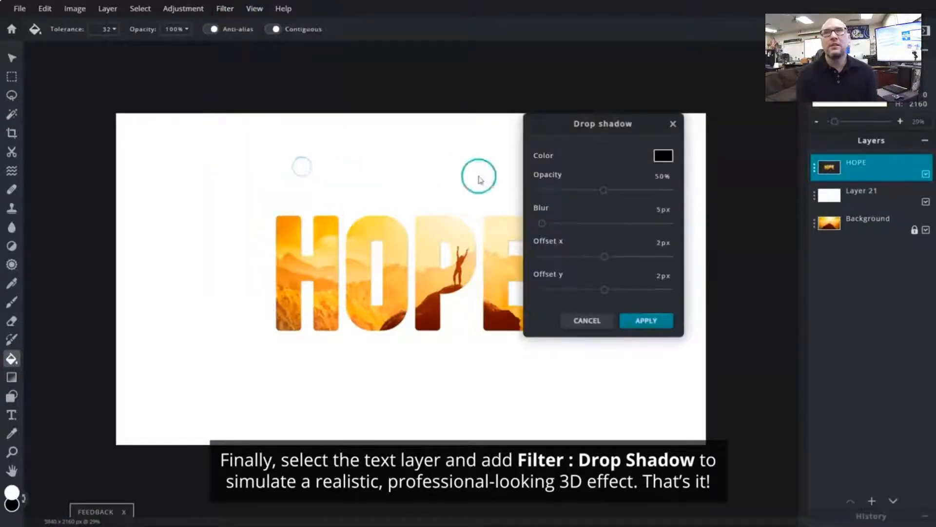
pyautogui.moveTo(560, 125); pyautogui.dragTo(620, 135)
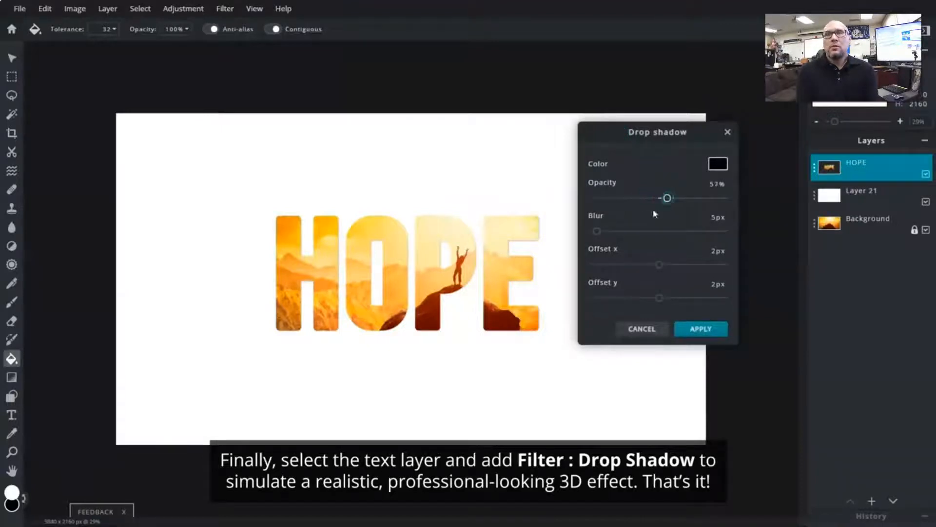
pyautogui.moveTo(658, 266); pyautogui.dragTo(671, 265)
pyautogui.moveTo(659, 297); pyautogui.dragTo(665, 298)
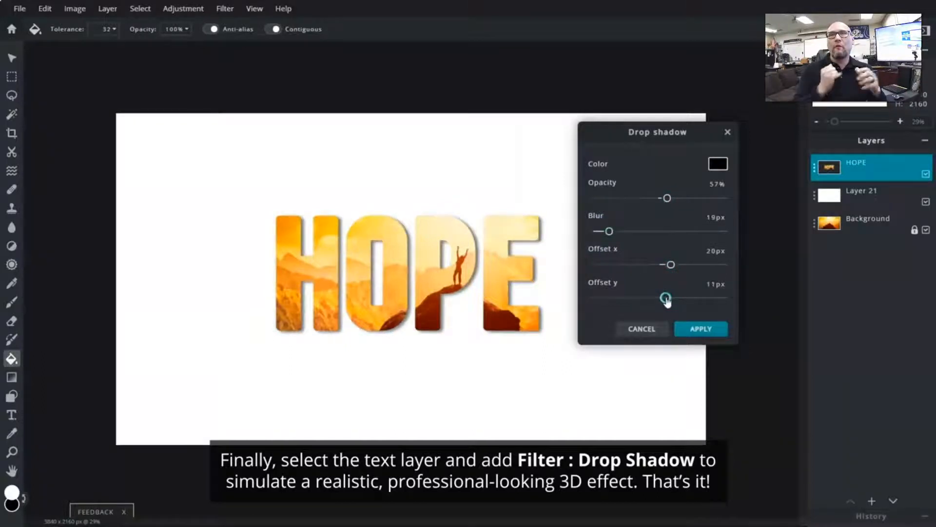
pyautogui.click(715, 330)
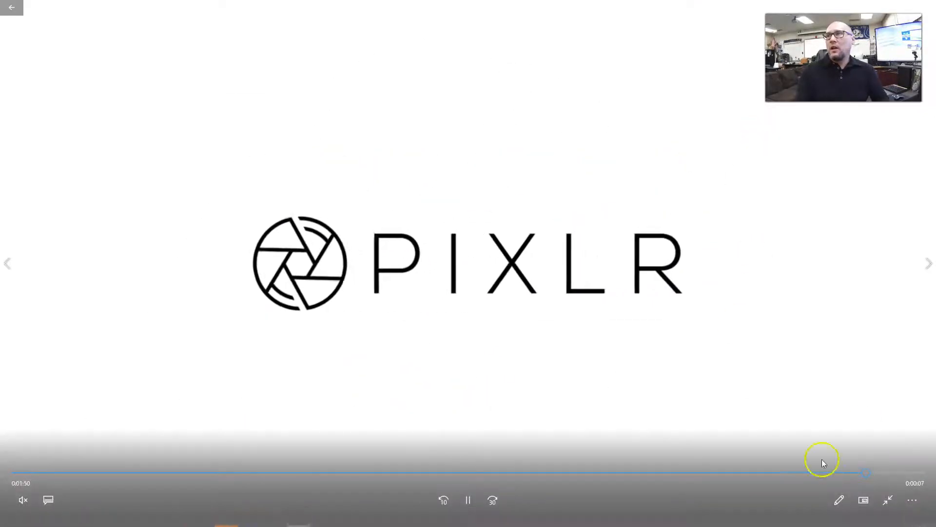
# - Exit full-screen playback, pause the tutorial video and minimize the player
pyautogui.click(886, 500)
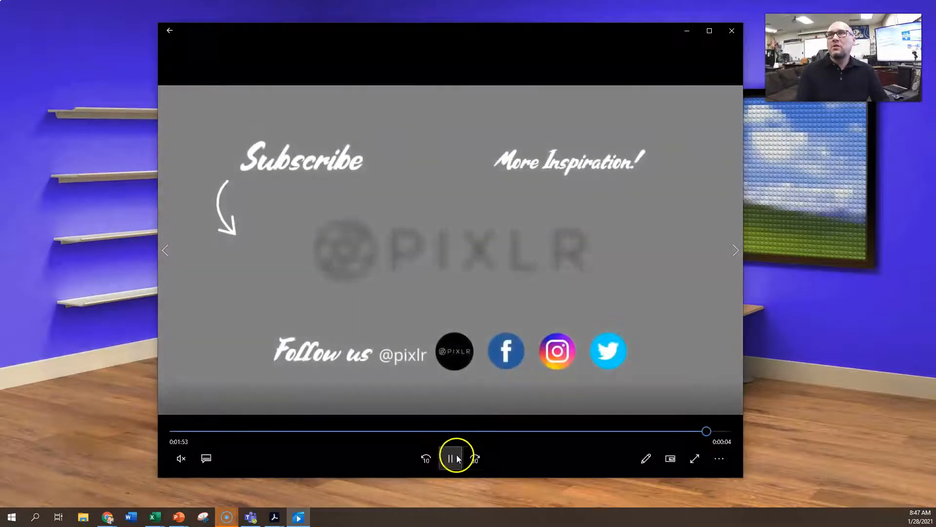
pyautogui.click(454, 459)
pyautogui.click(687, 30)
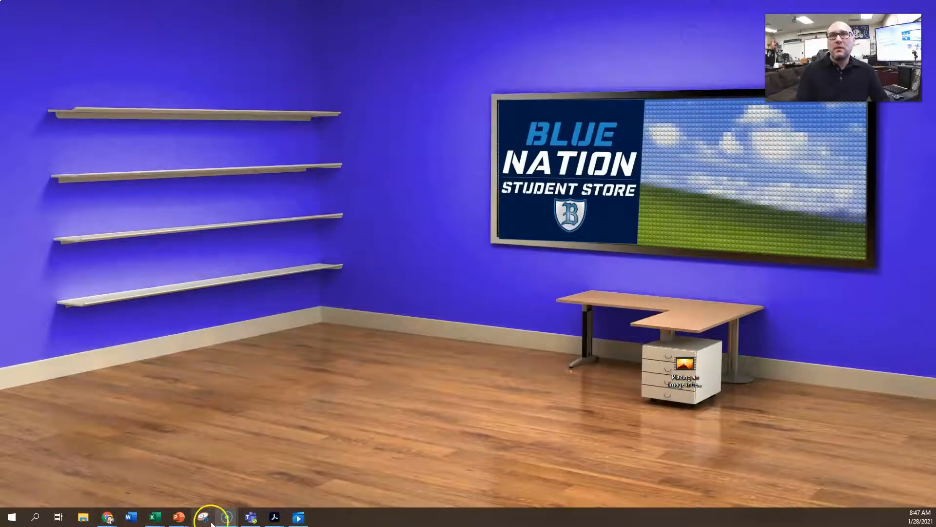
# - Switch to Google Chrome and show the image results for the "beach scenes" search
pyautogui.moveTo(224, 516)
pyautogui.click(214, 480)
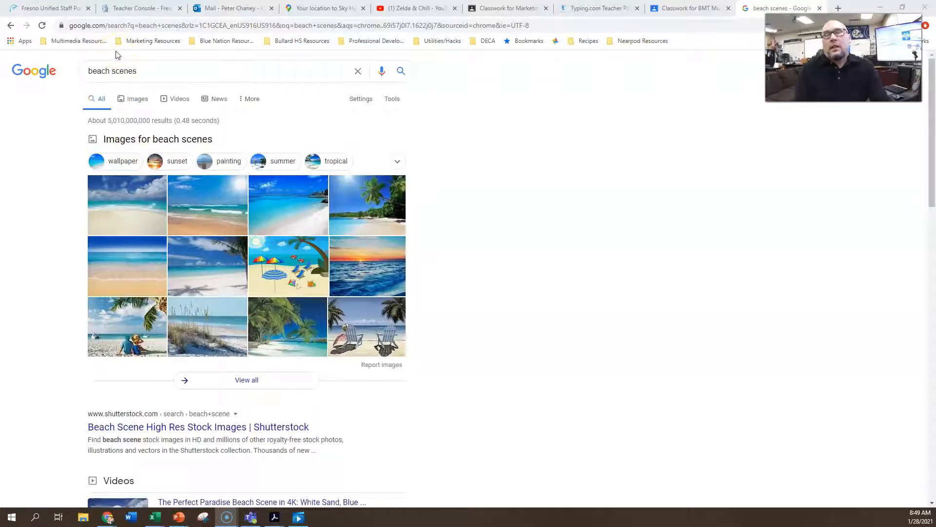
pyautogui.click(133, 100)
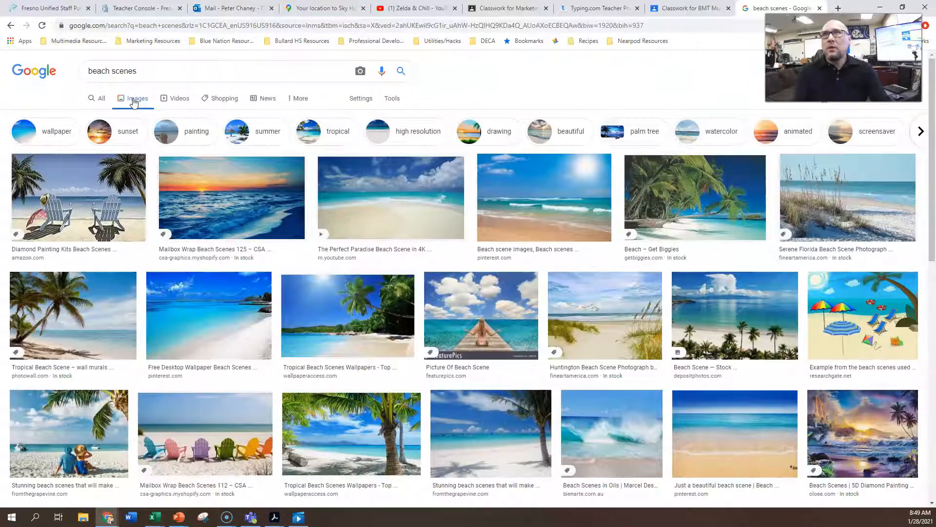
pyautogui.click(73, 166)
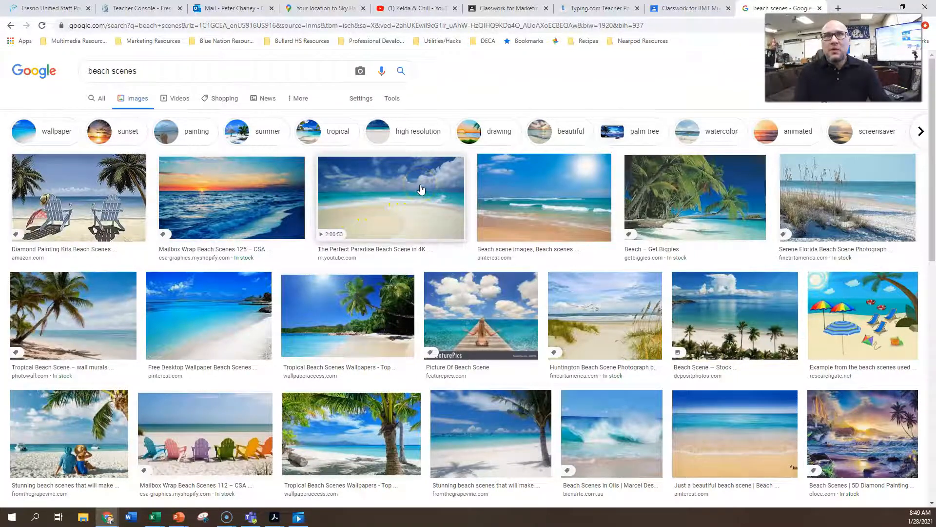
# - Browse the beach scene results and open the preview of the painted sunset beach with palm trees from oloee.com
pyautogui.scroll(-2, 422, 190)
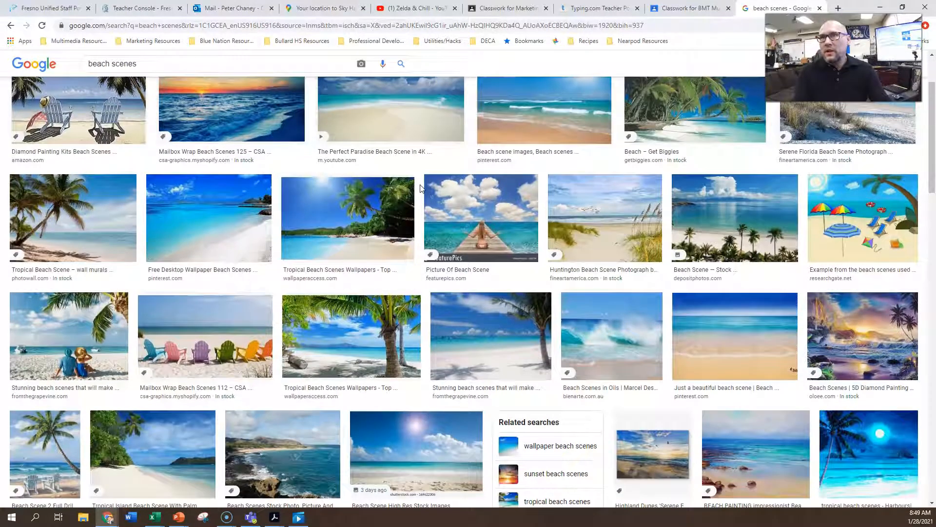
pyautogui.scroll(-2, 421, 189)
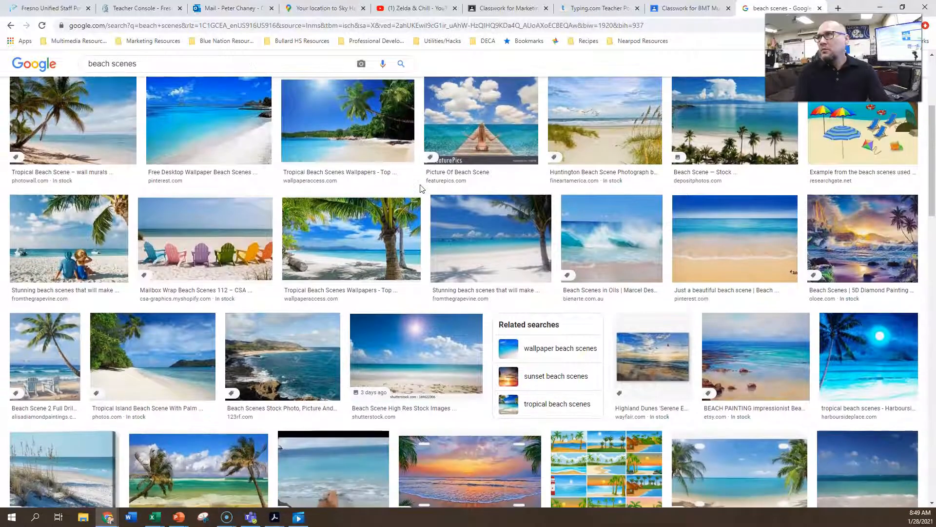
pyautogui.click(862, 238)
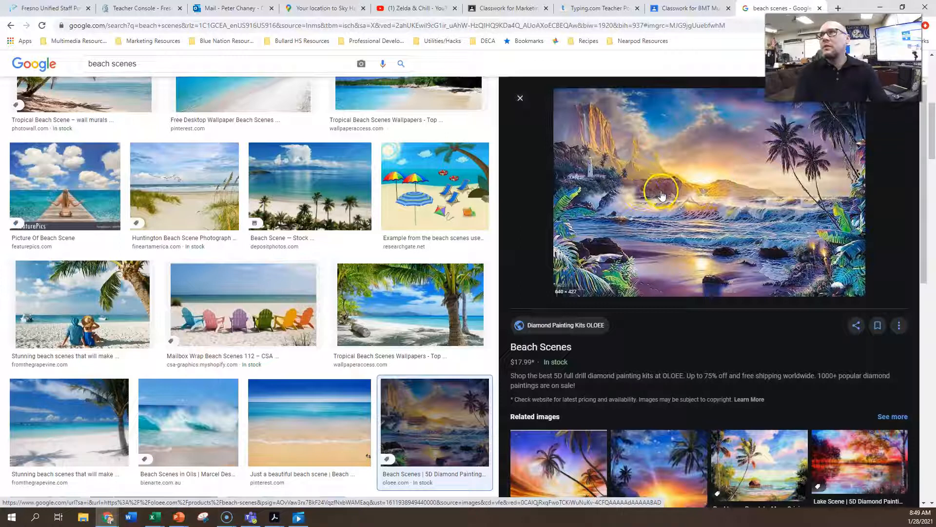
# - Save the previewed sunset beach picture to the Desktop as a JPEG named "beach scene"
pyautogui.rightClick(662, 195)
pyautogui.click(715, 297)
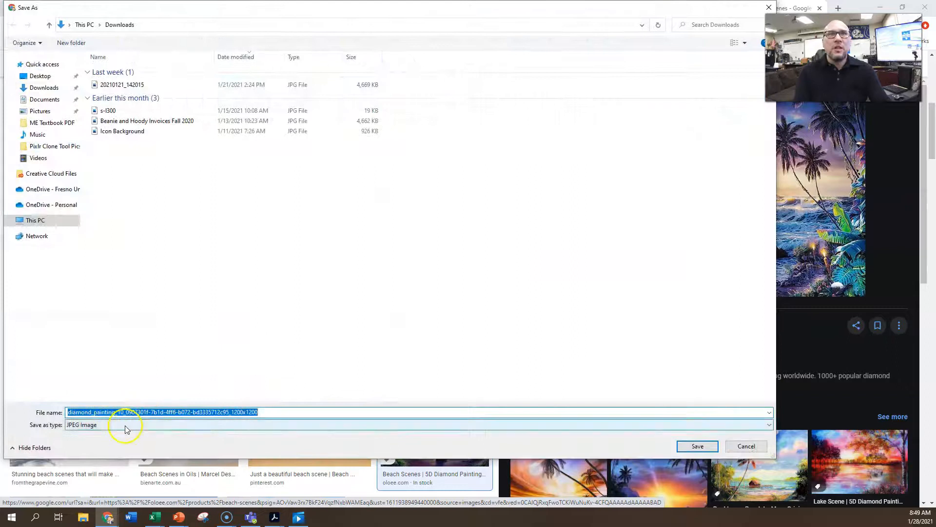
pyautogui.write('beach scene')
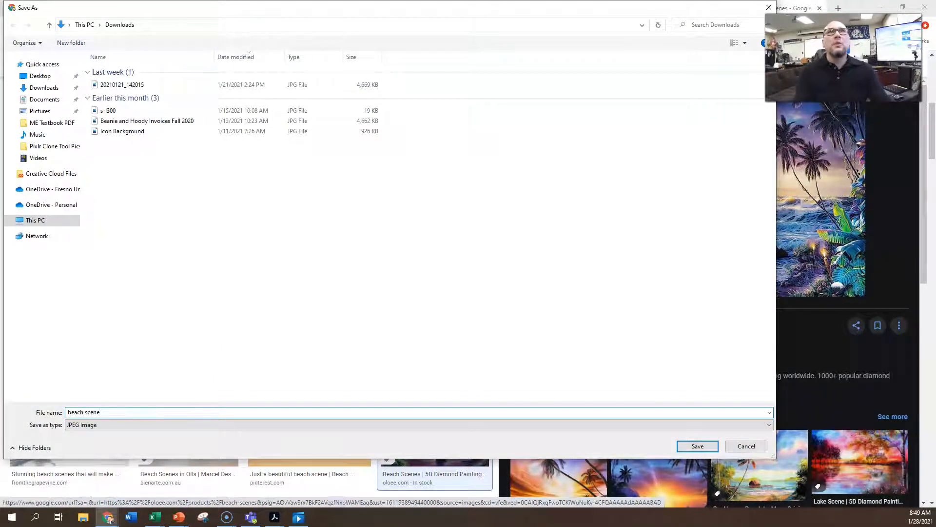
pyautogui.click(41, 76)
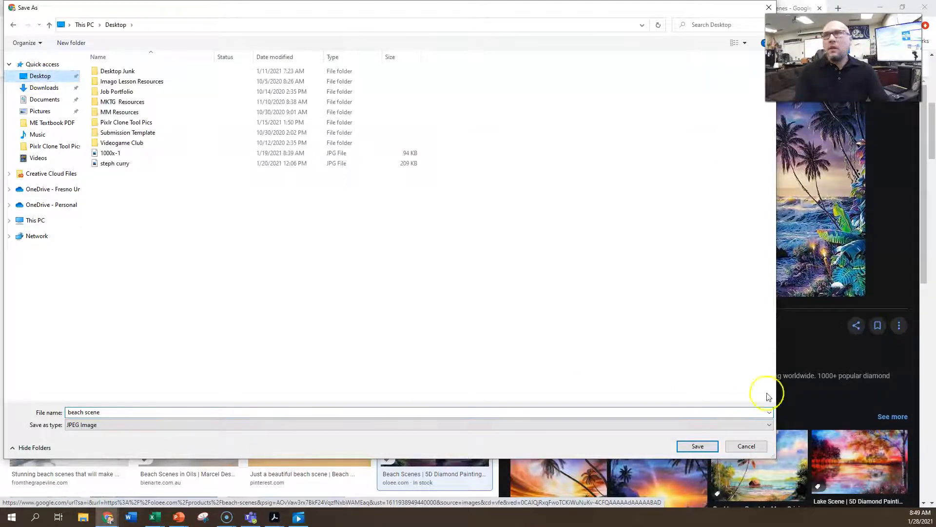
pyautogui.click(698, 446)
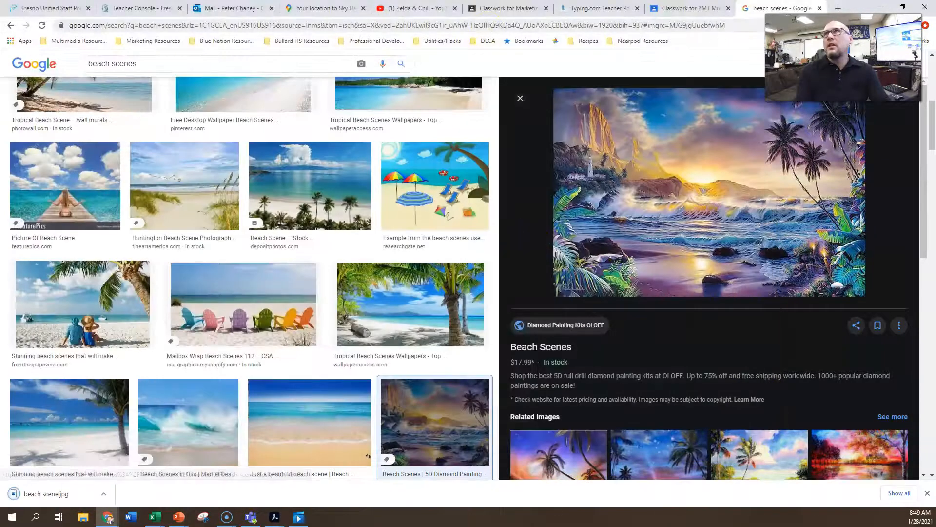
# - Load the Pixlr E editor at pixlr.com/e in a new browser tab
pyautogui.click(838, 7)
pyautogui.click(459, 25)
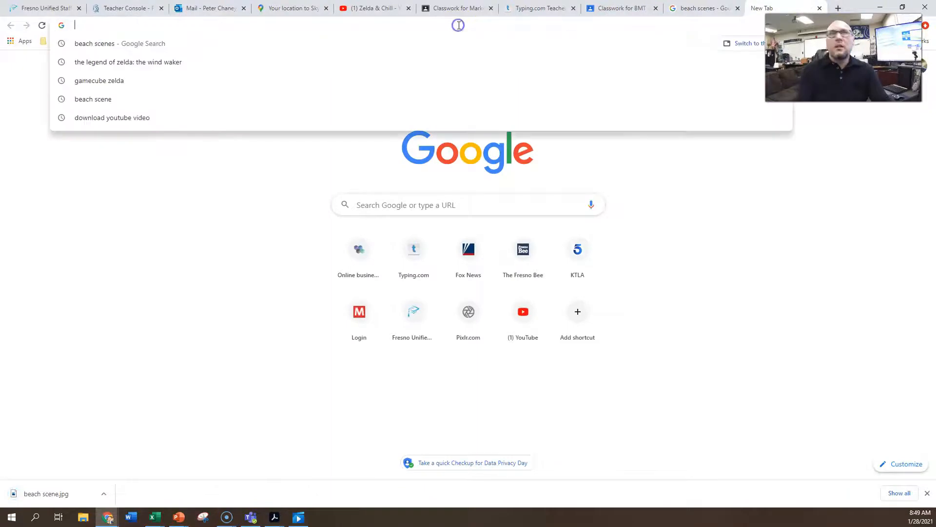
pyautogui.write('pixlr.com/3e')
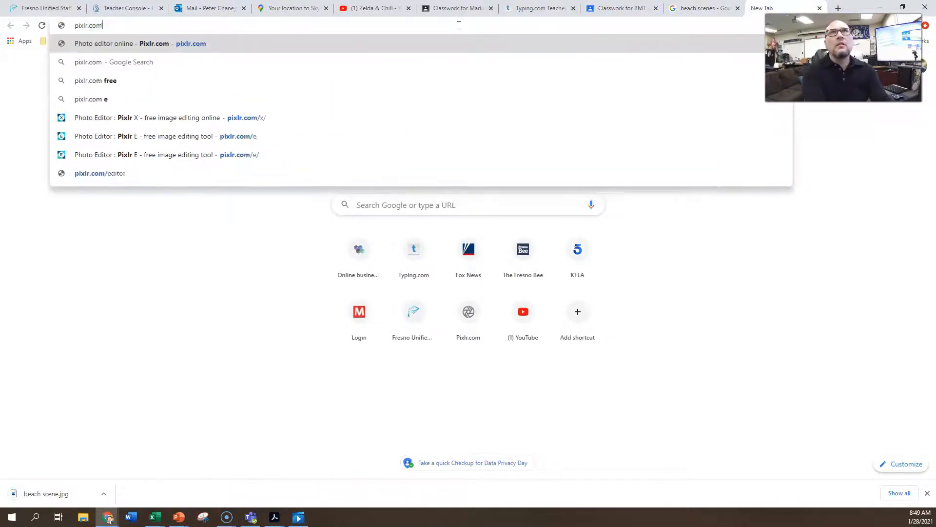
pyautogui.press('BackSpace')
pyautogui.press('BackSpace')
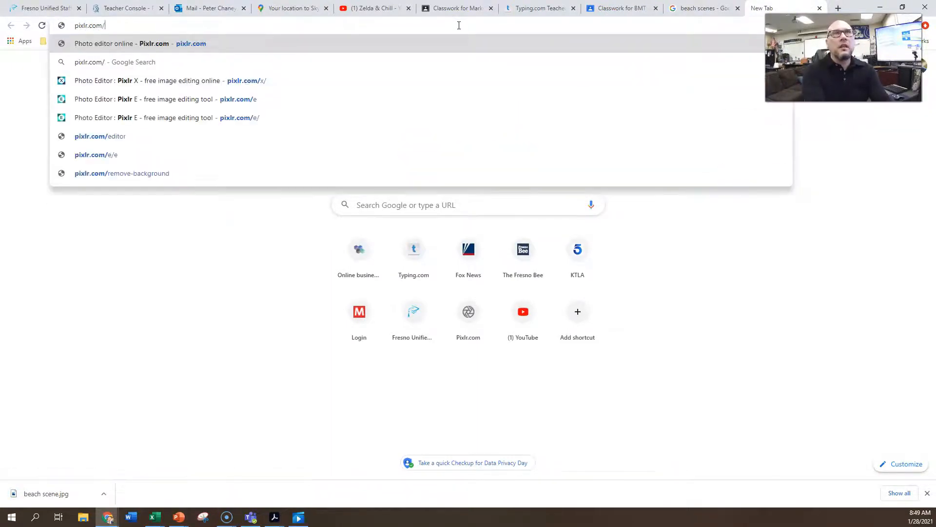
pyautogui.write('e')
pyautogui.press('Return')
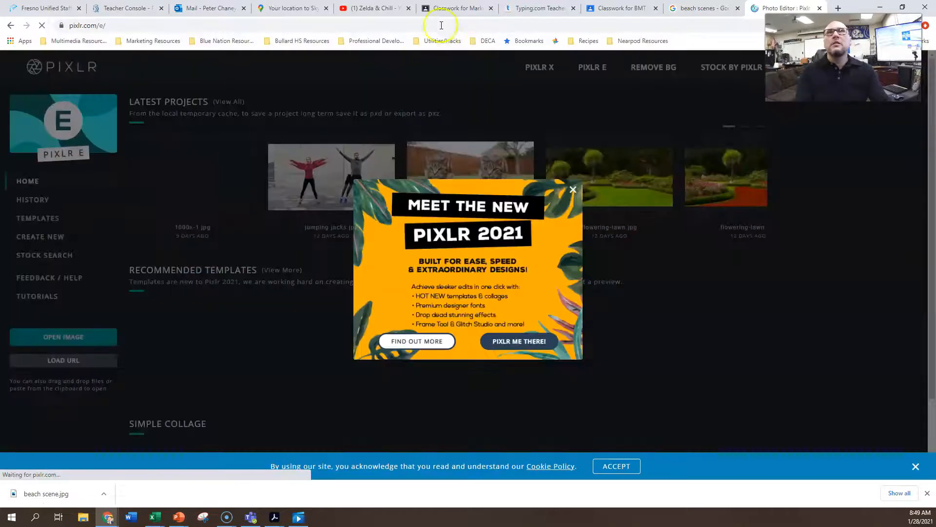
# - Dismiss the Pixlr 2021 announcement and open the beach scene image from the Desktop
pyautogui.click(573, 190)
pyautogui.click(56, 337)
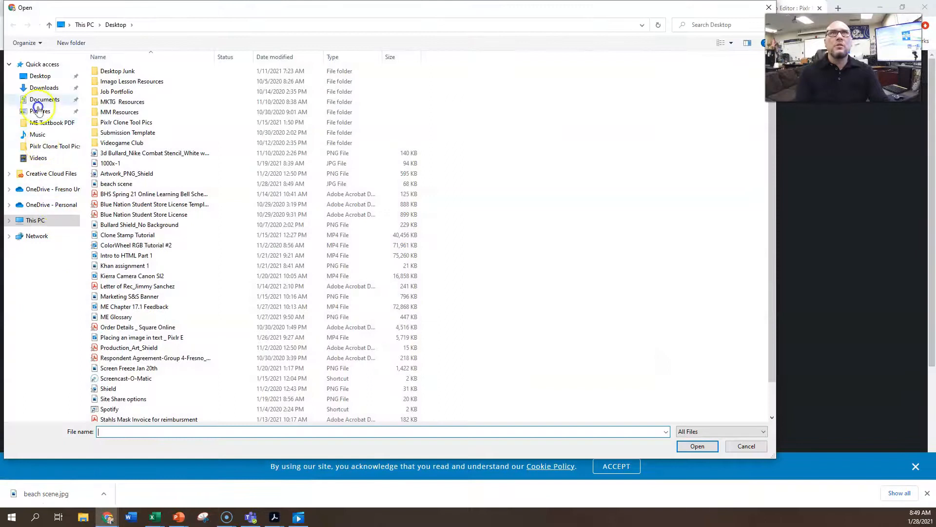
pyautogui.click(41, 82)
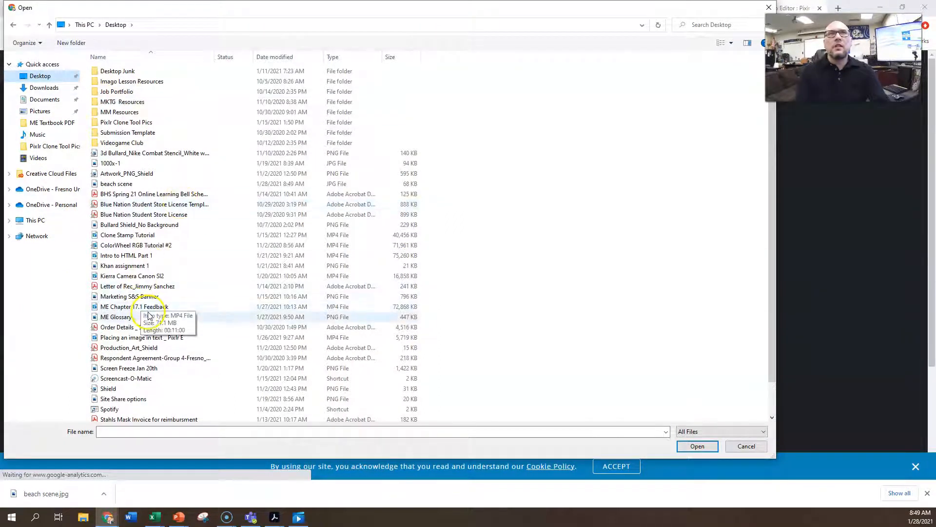
pyautogui.doubleClick(119, 183)
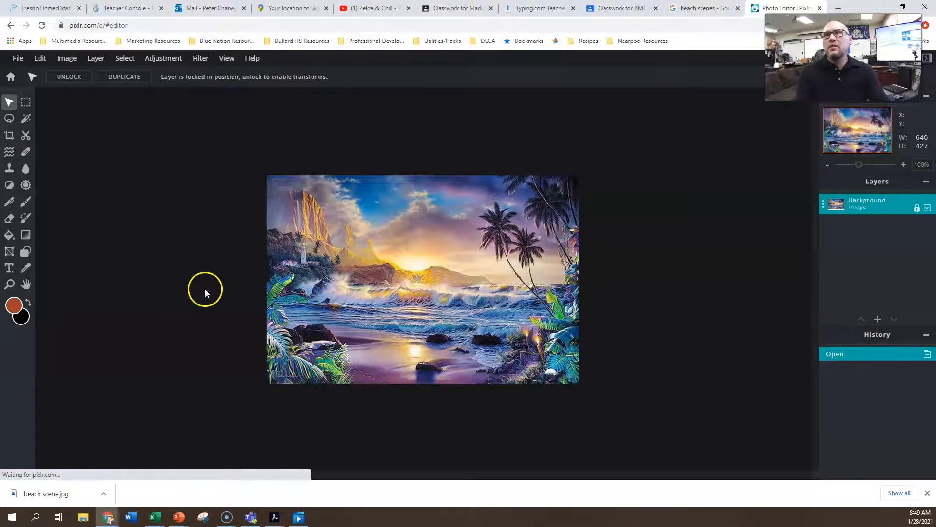
# - Add a text layer over the beach picture and replace its placeholder text with the first name in capitals
pyautogui.click(878, 321)
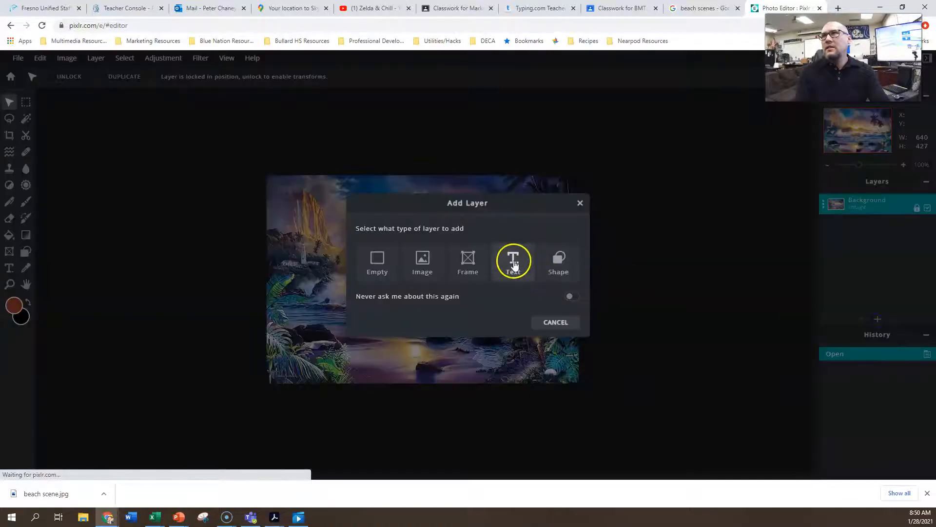
pyautogui.click(513, 263)
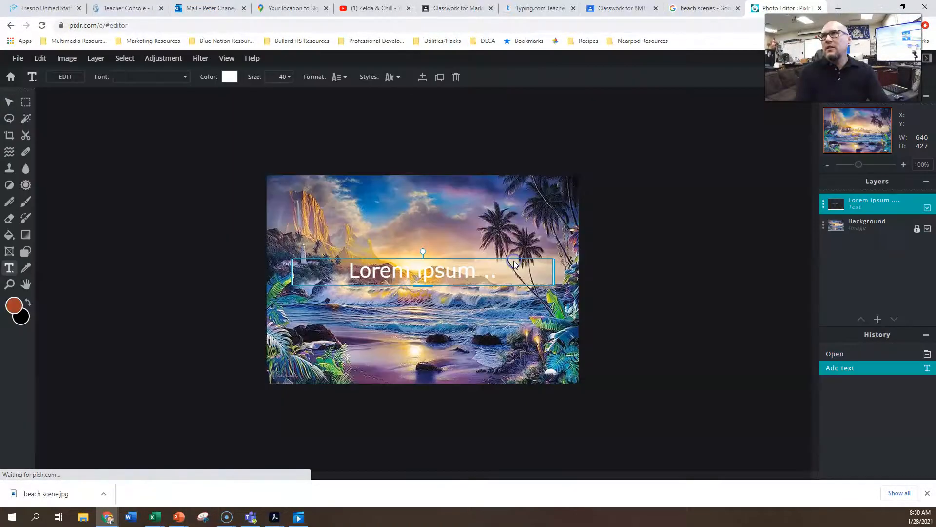
pyautogui.doubleClick(417, 274)
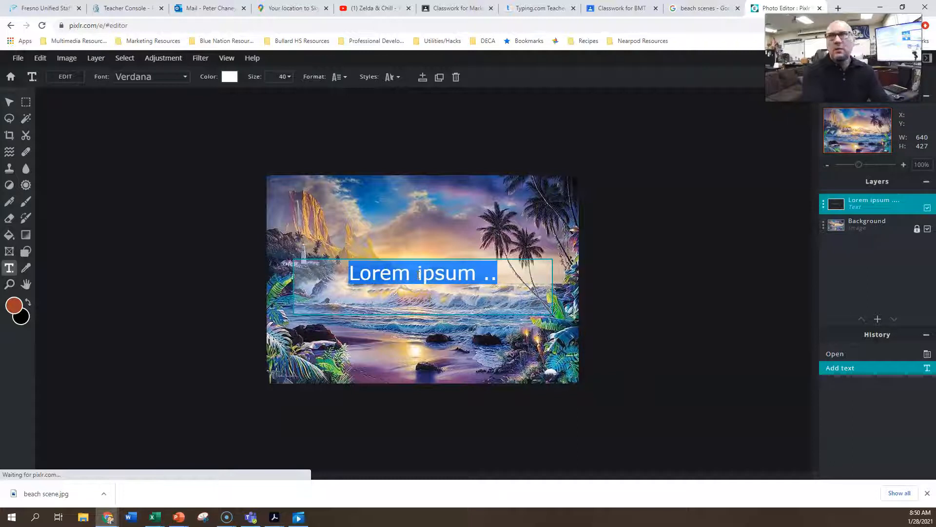
pyautogui.write('PETER')
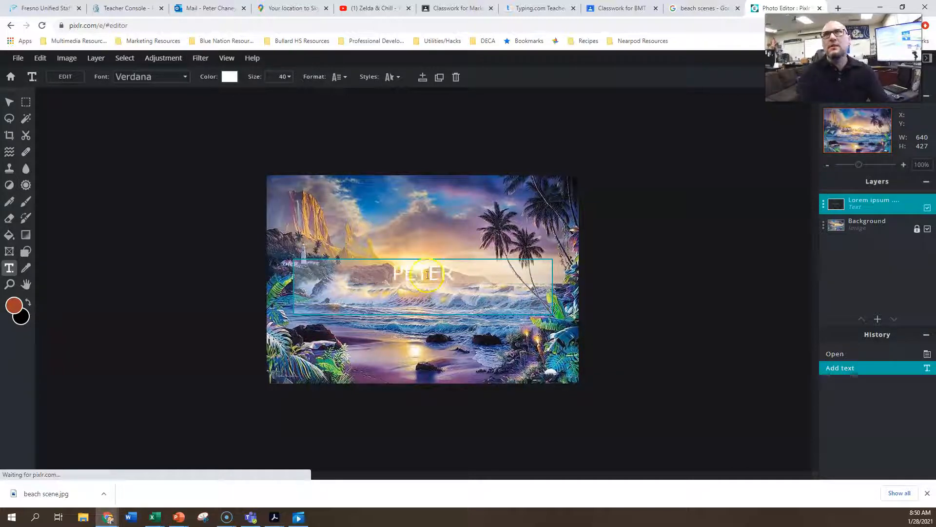
# - Change the name text's font to Beornheard
pyautogui.click(181, 77)
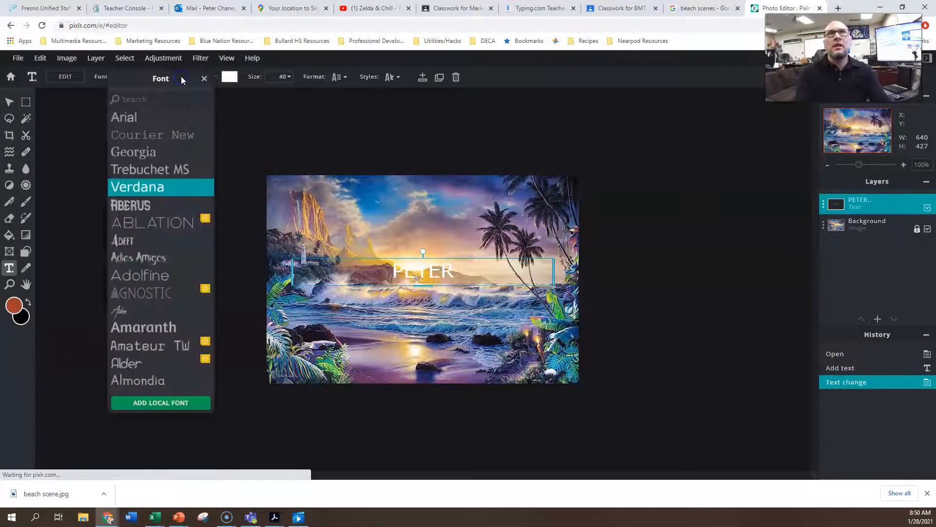
pyautogui.scroll(-2, 167, 176)
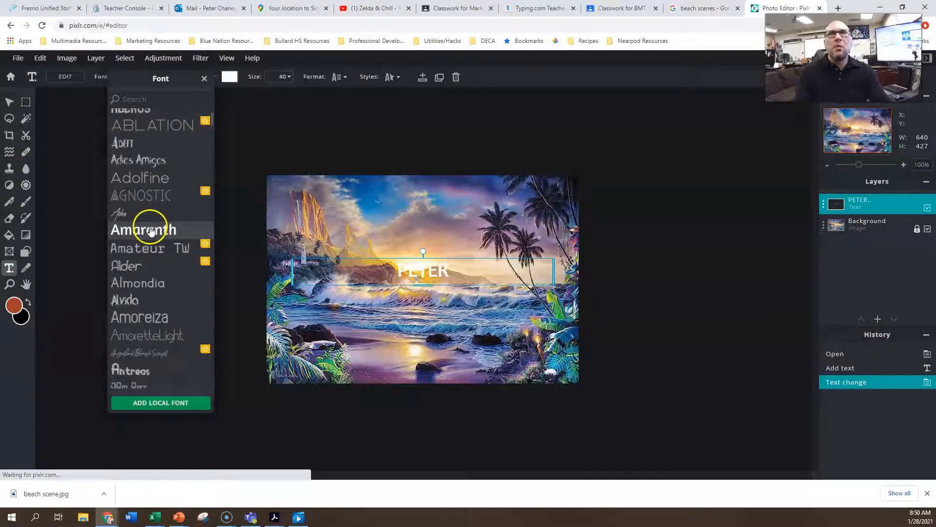
pyautogui.scroll(-6, 151, 232)
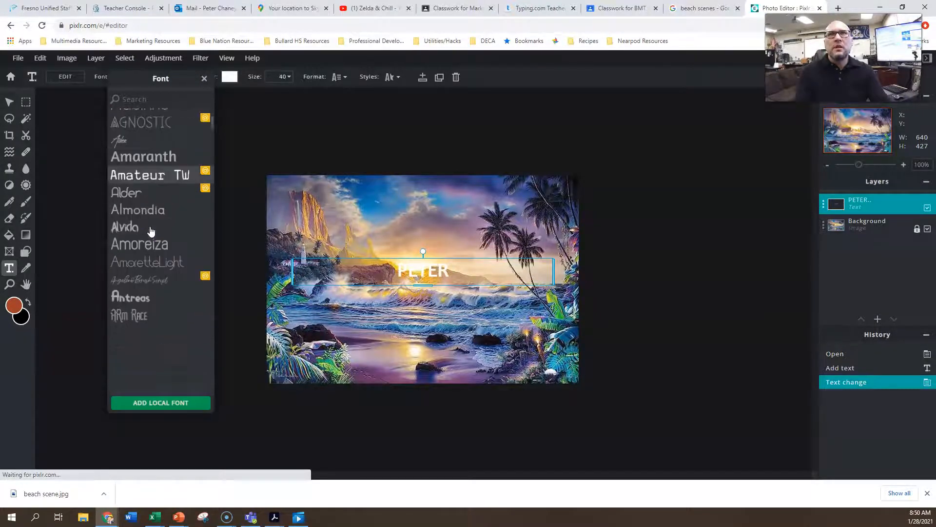
pyautogui.scroll(-1, 151, 232)
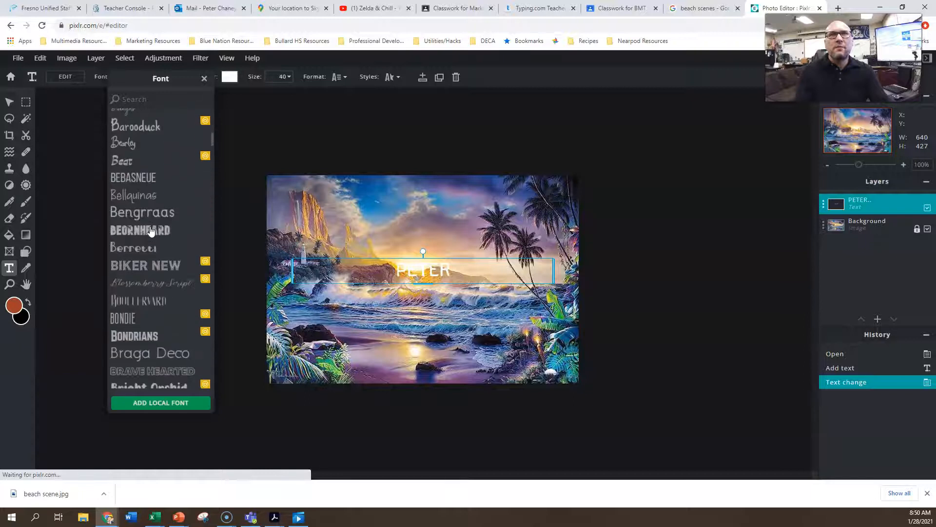
pyautogui.click(142, 232)
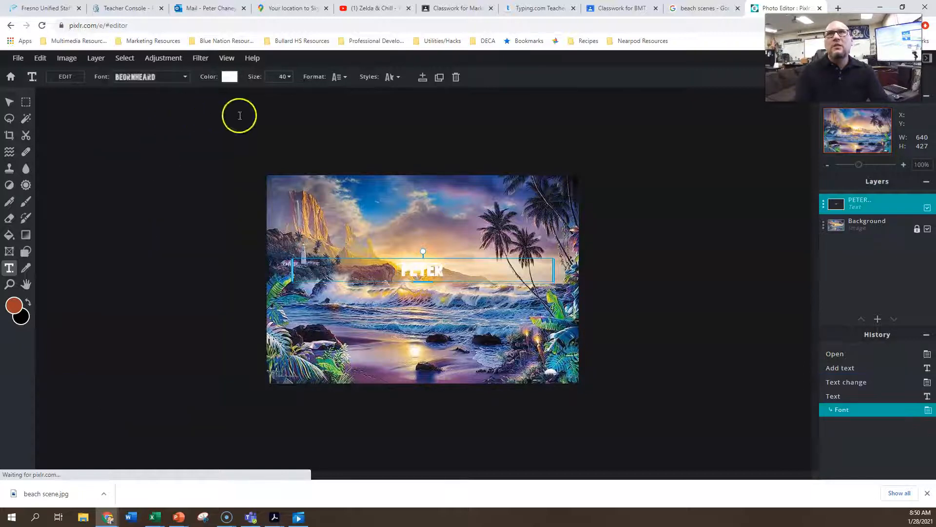
# - Enlarge the name text to size 285 and move it up to the middle of the picture
pyautogui.click(288, 78)
pyautogui.moveTo(216, 97); pyautogui.dragTo(249, 96)
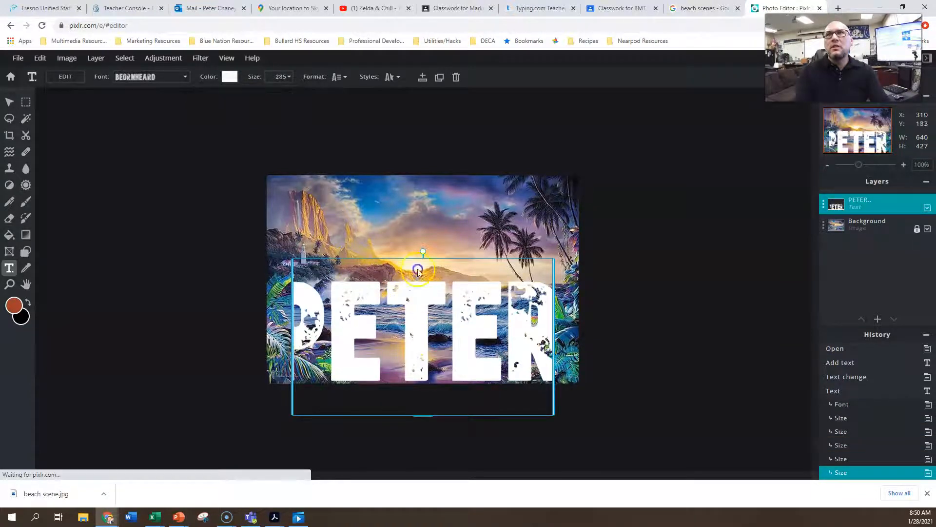
pyautogui.moveTo(438, 259); pyautogui.dragTo(439, 206)
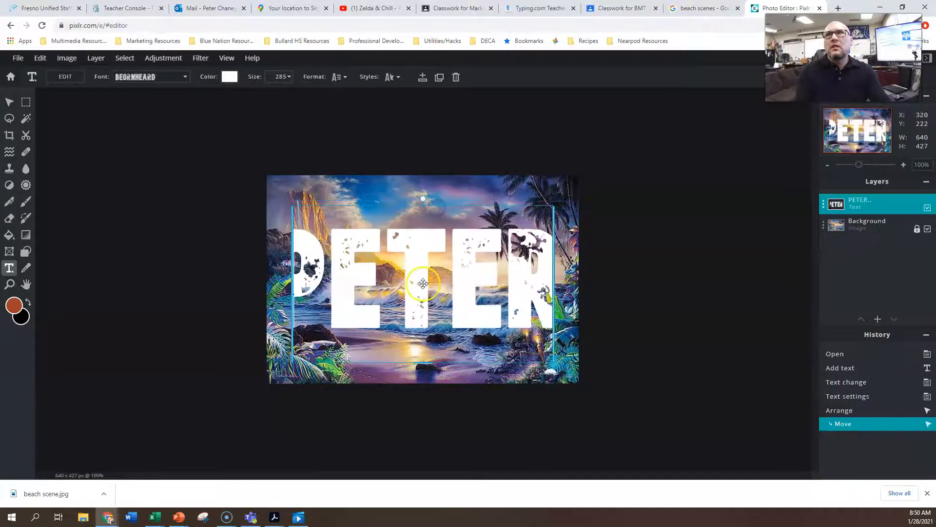
# - Reduce the name text to size 245 so all its letters fit inside the text box
pyautogui.click(286, 76)
pyautogui.moveTo(247, 92); pyautogui.dragTo(239, 94)
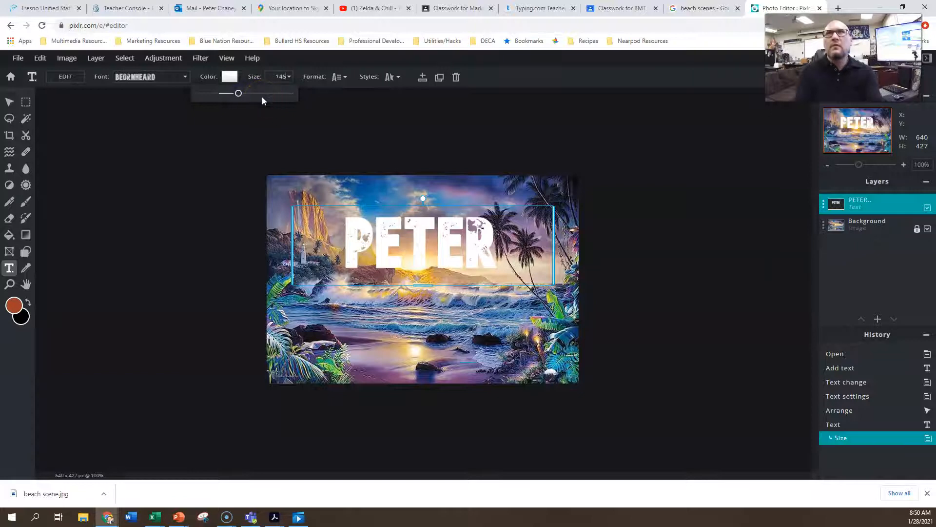
pyautogui.moveTo(239, 94); pyautogui.dragTo(245, 96)
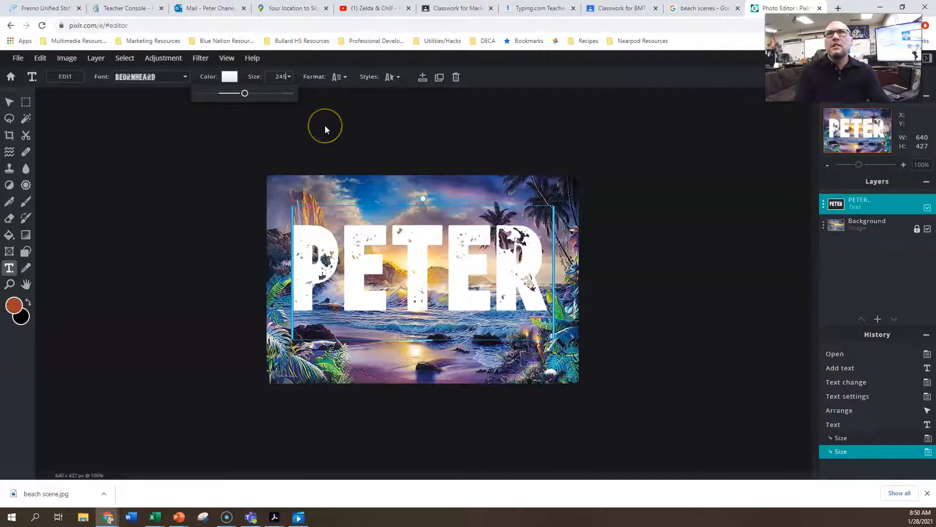
pyautogui.click(21, 500)
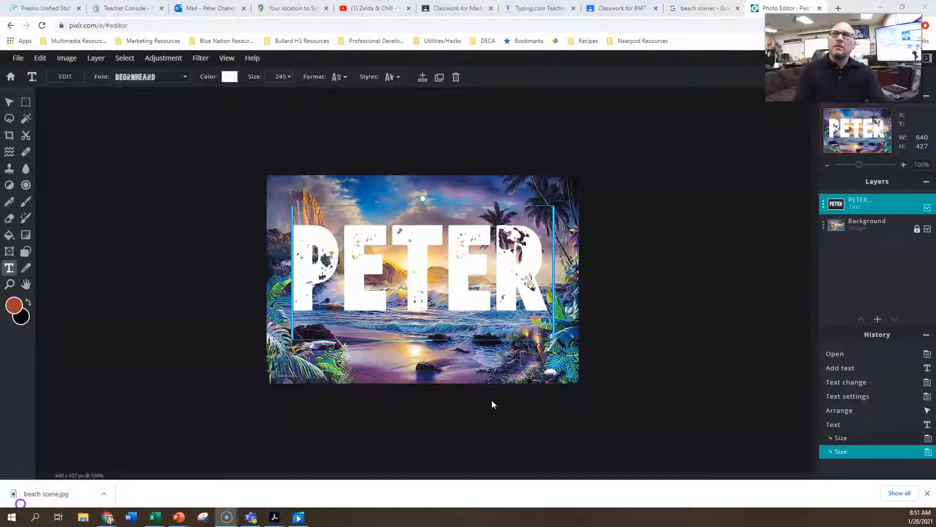
pyautogui.click(823, 225)
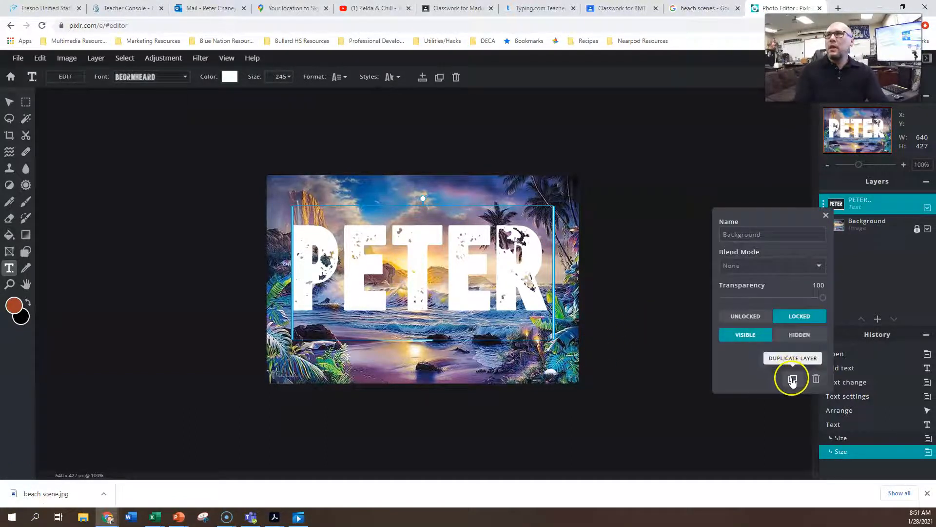
pyautogui.click(793, 380)
pyautogui.click(887, 208)
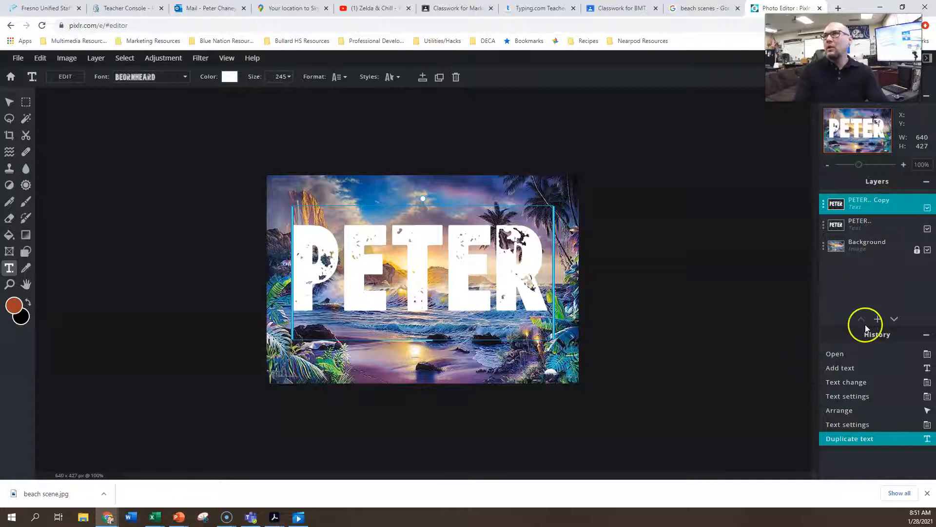
pyautogui.click(889, 200)
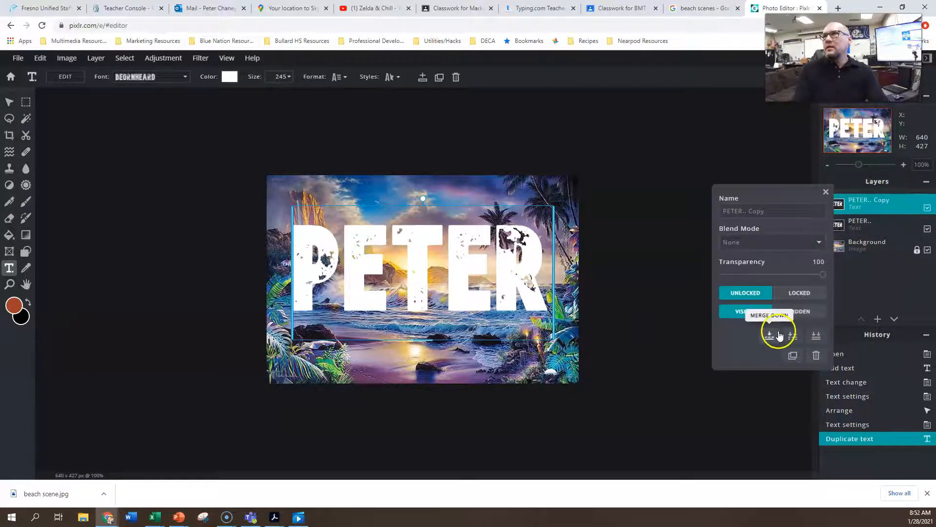
pyautogui.click(817, 355)
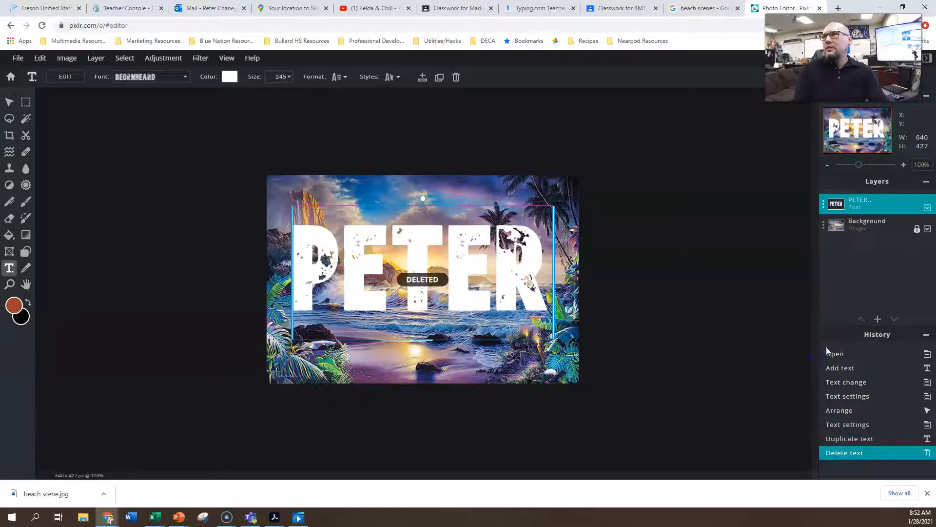
# - Select the Background layer and duplicate it
pyautogui.click(859, 229)
pyautogui.click(823, 228)
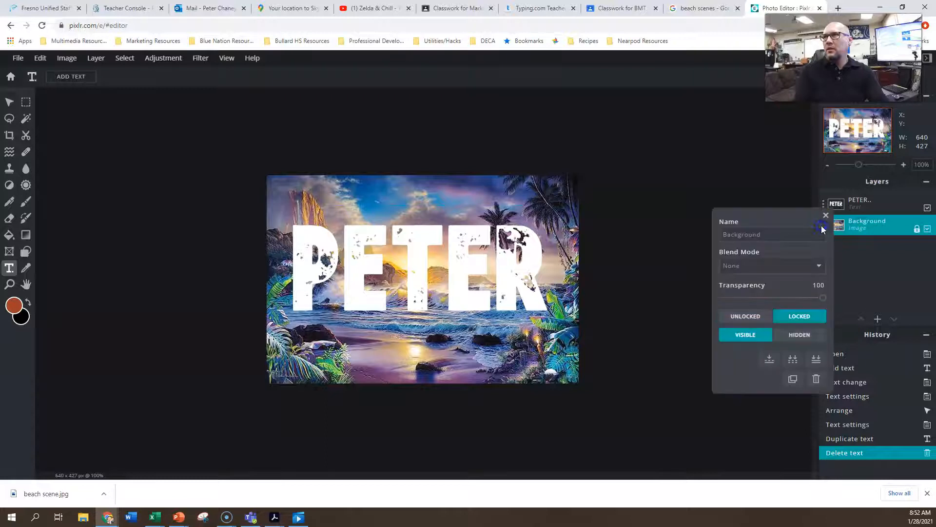
pyautogui.click(793, 379)
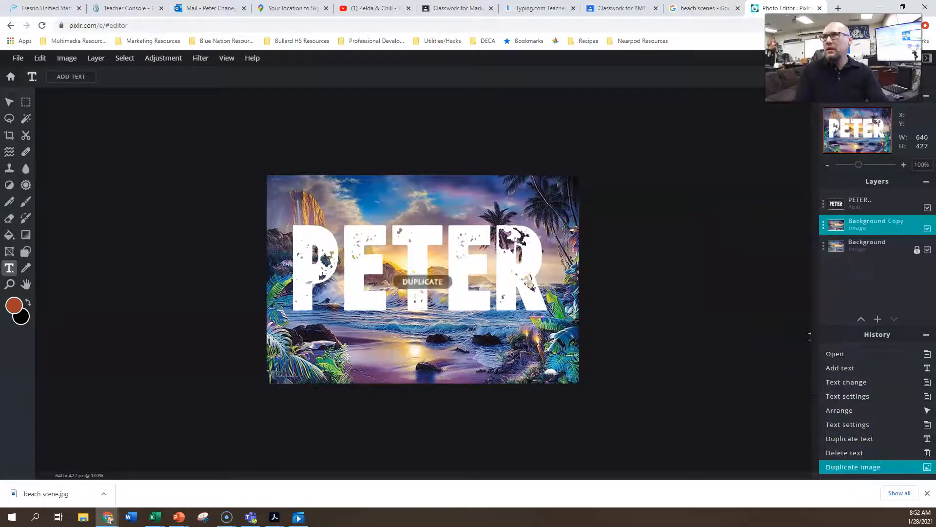
# - Set the name text layer's blend mode to Mask so the picture fills the letters
pyautogui.click(824, 205)
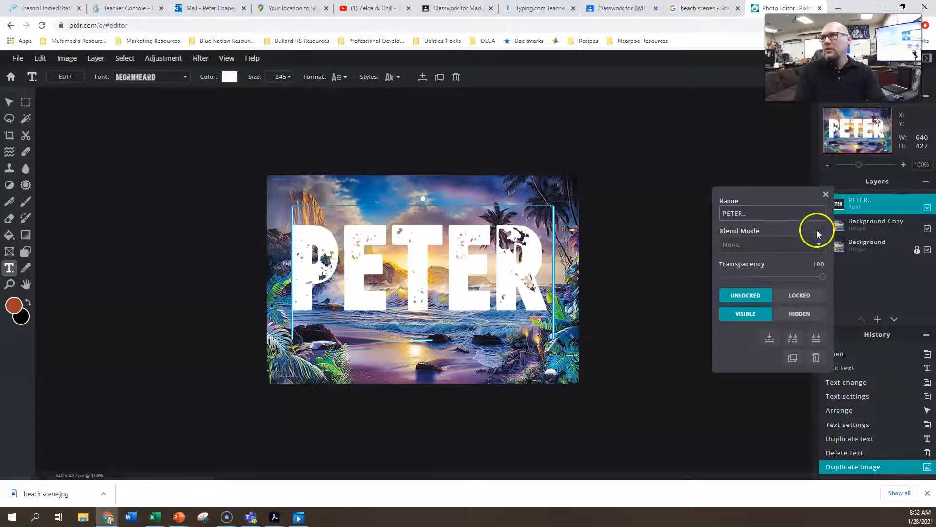
pyautogui.click(820, 245)
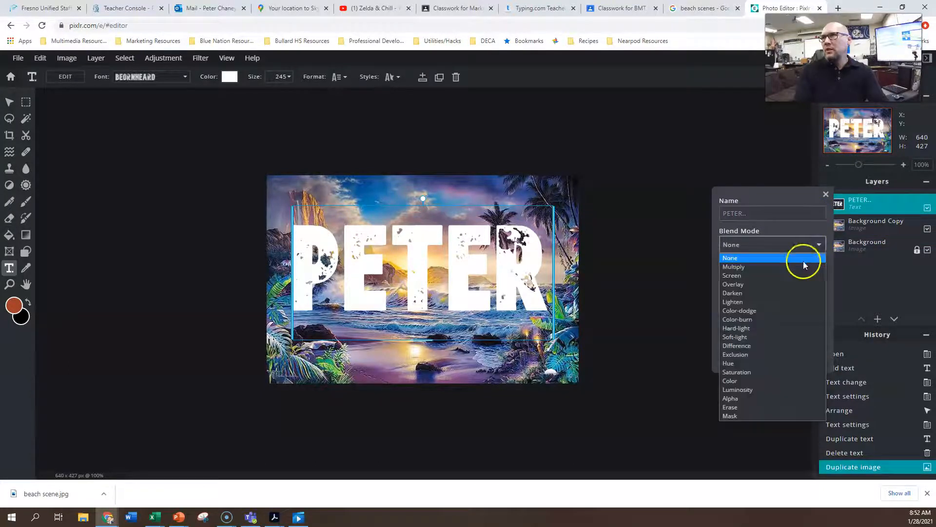
pyautogui.click(740, 418)
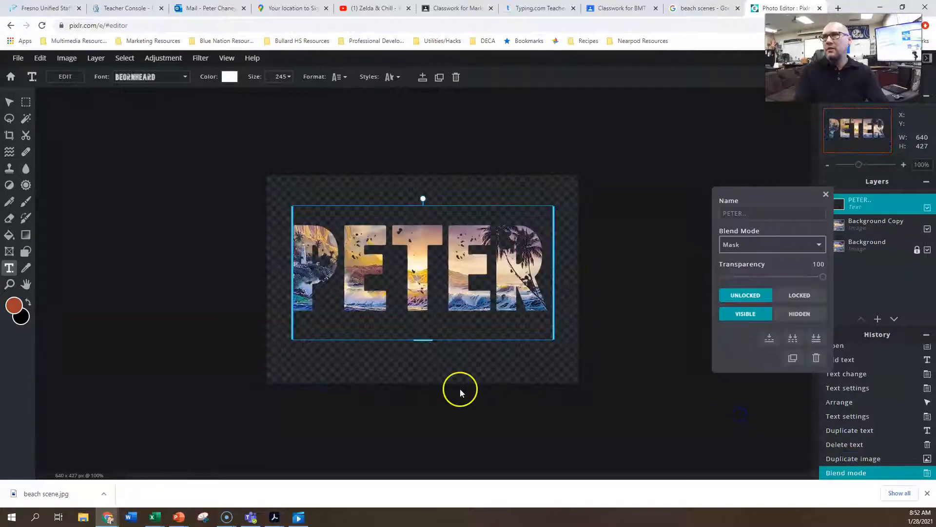
pyautogui.click(17, 505)
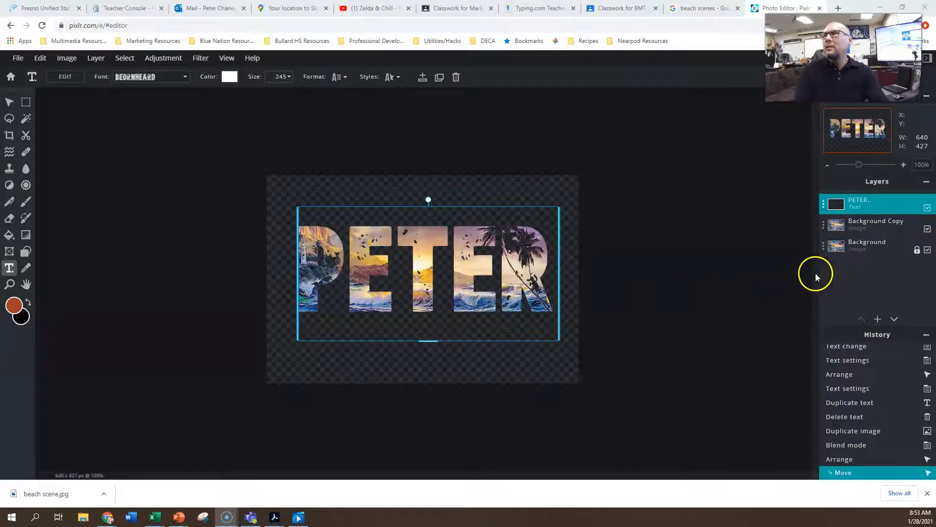
# - Move the masked name text around the picture and leave it in the lower-left area over the ocean waves
pyautogui.click(873, 227)
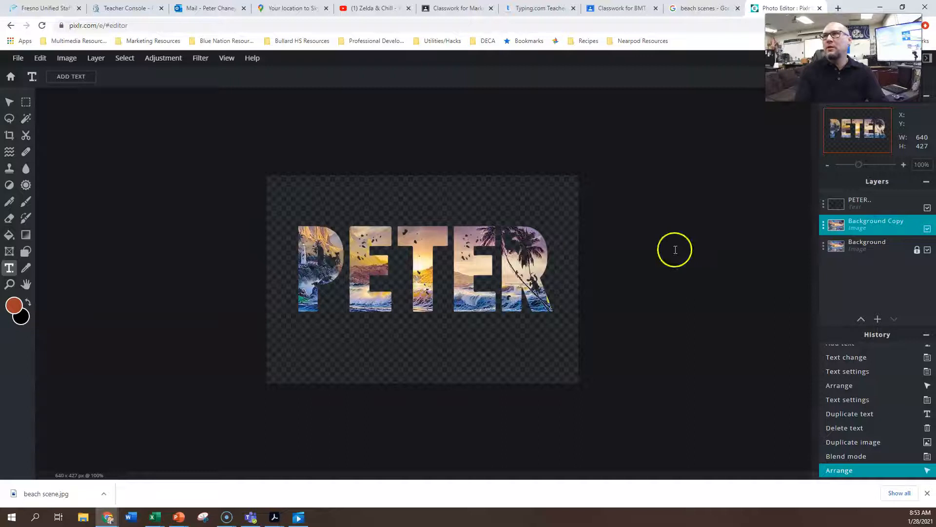
pyautogui.moveTo(376, 219); pyautogui.dragTo(390, 180)
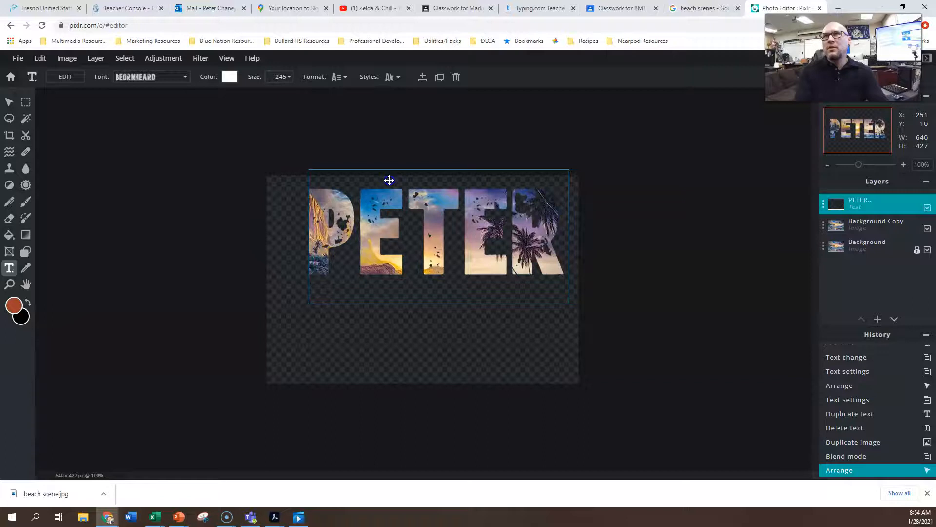
pyautogui.moveTo(390, 180); pyautogui.dragTo(357, 259)
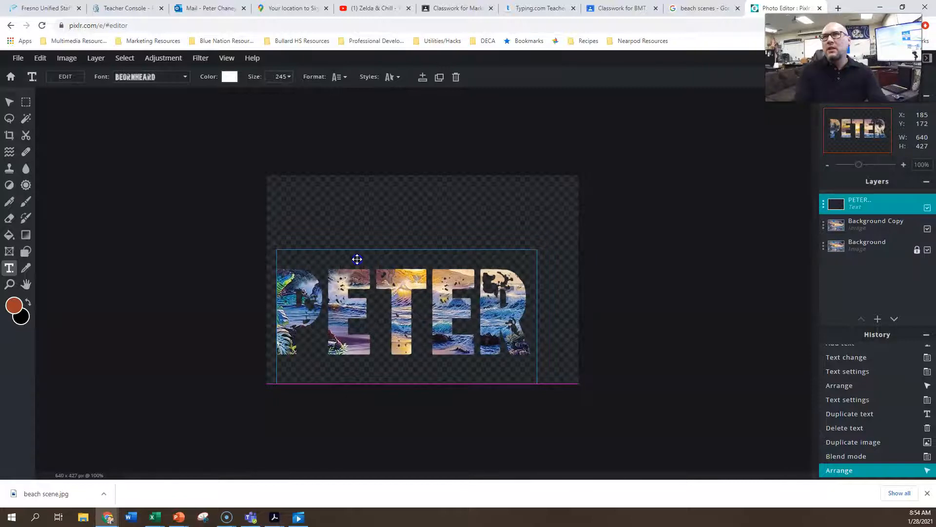
pyautogui.moveTo(357, 259); pyautogui.dragTo(360, 248)
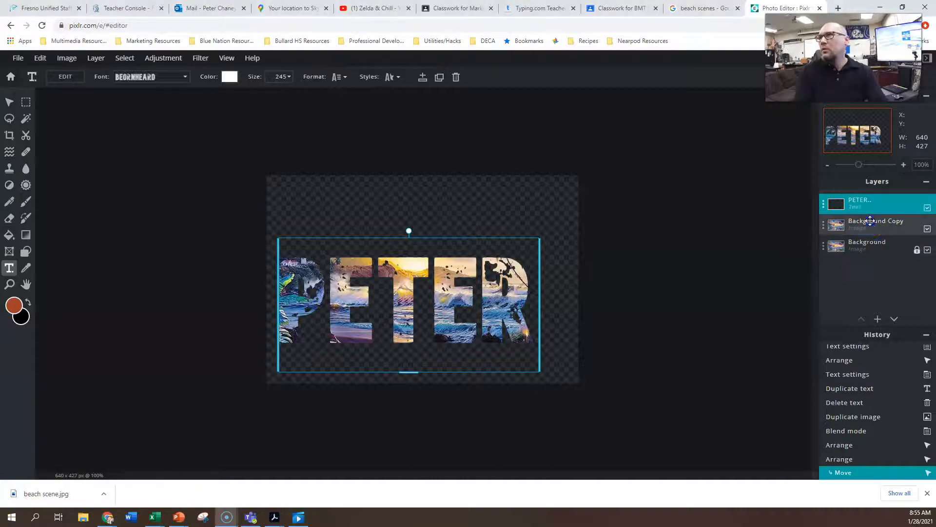
# - Merge the masked name text layer down into the Background Copy layer
pyautogui.click(870, 221)
pyautogui.click(868, 204)
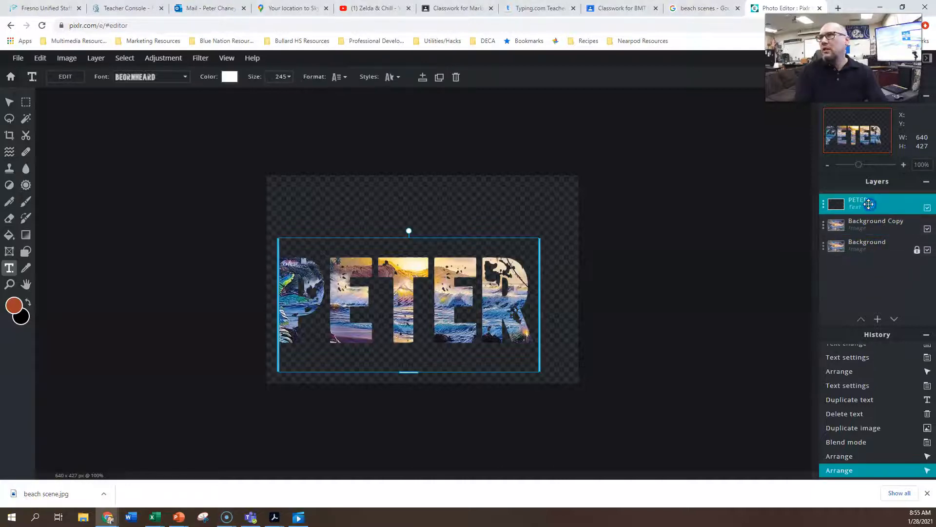
pyautogui.click(823, 204)
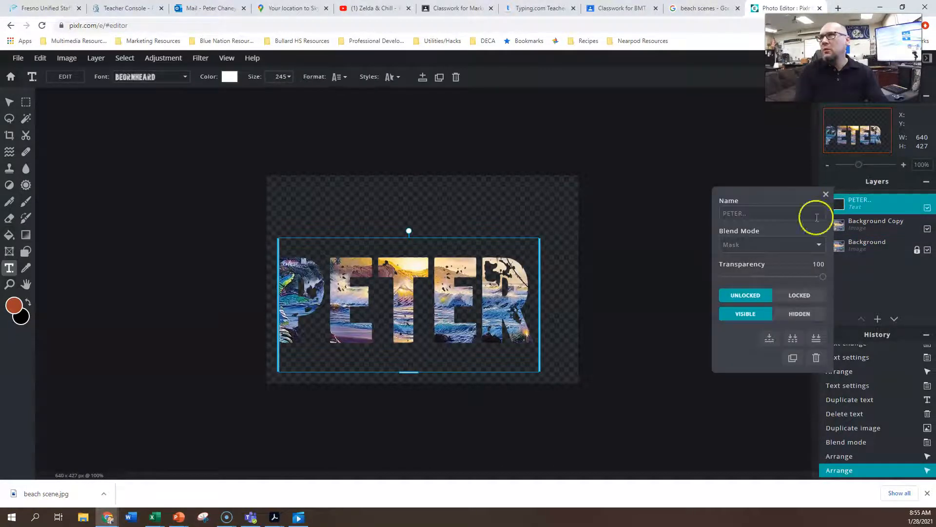
pyautogui.click(769, 337)
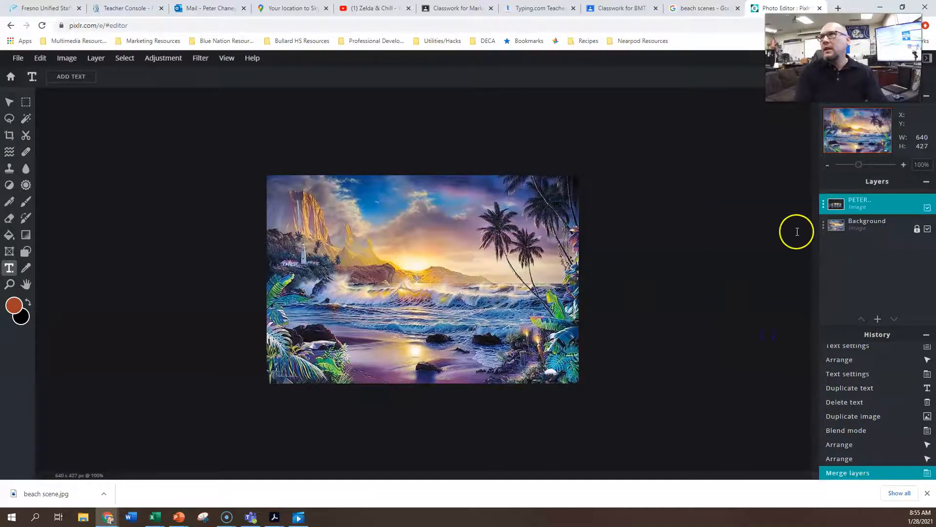
# - Add an empty layer between the merged name layer and the Background, and hide the Background layer
pyautogui.click(878, 320)
pyautogui.click(422, 259)
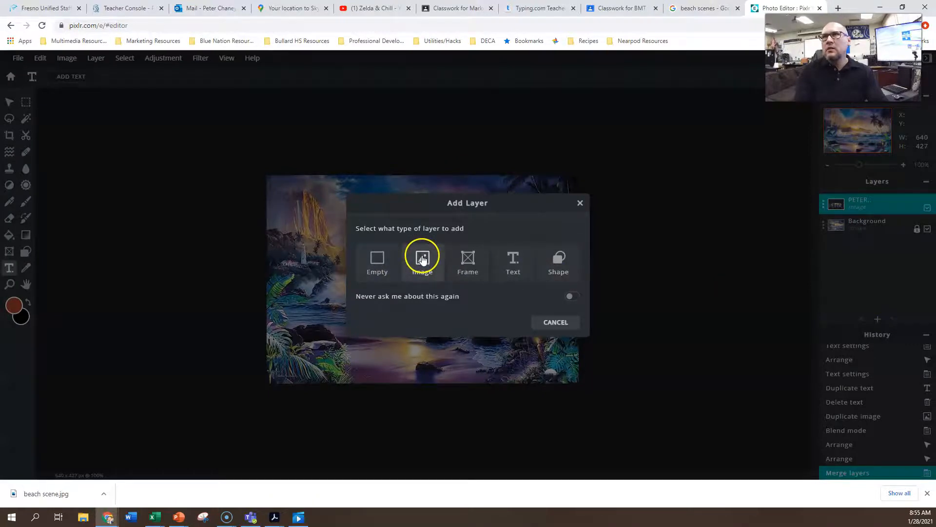
pyautogui.click(377, 259)
pyautogui.moveTo(872, 197); pyautogui.dragTo(858, 224)
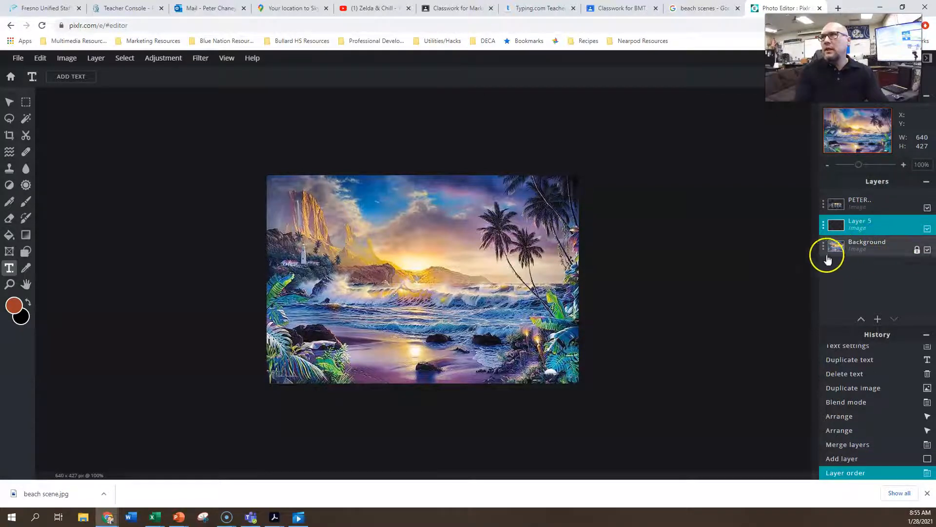
pyautogui.click(928, 250)
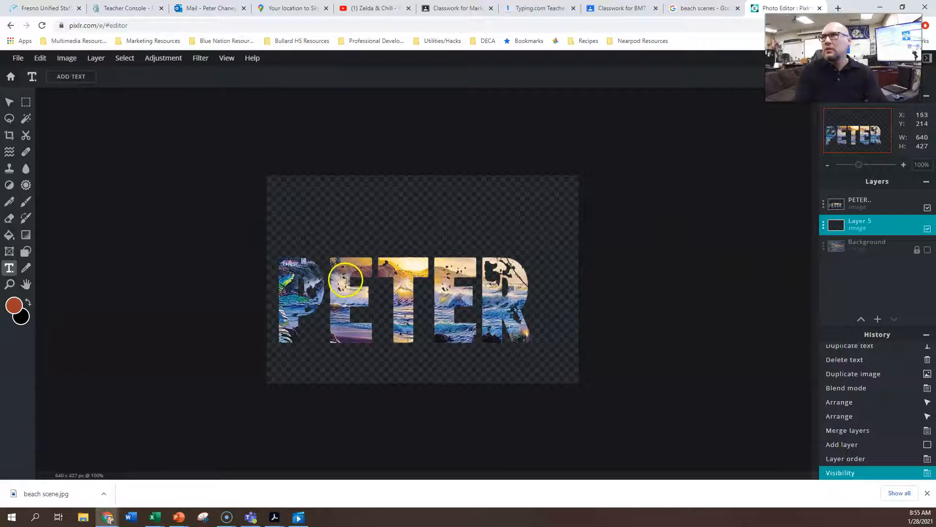
pyautogui.click(880, 200)
pyautogui.moveTo(451, 289); pyautogui.dragTo(468, 235)
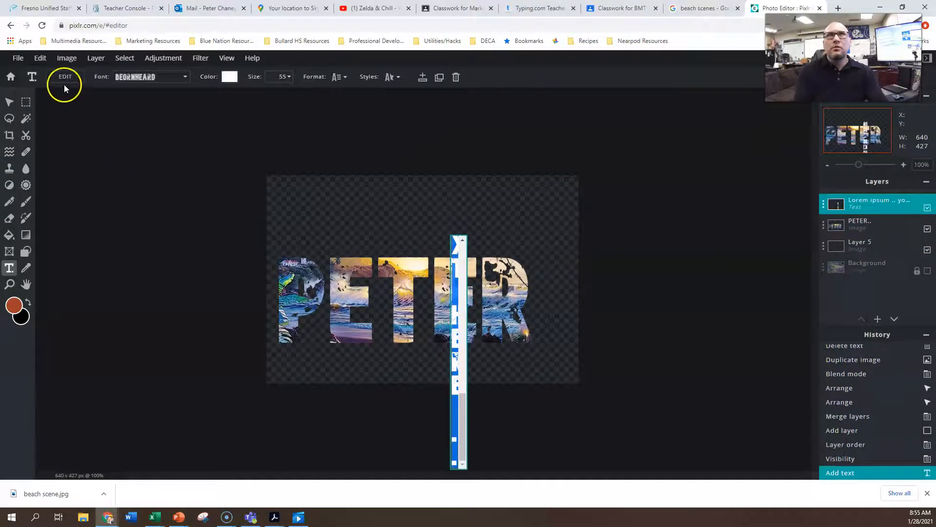
pyautogui.click(40, 58)
pyautogui.click(43, 72)
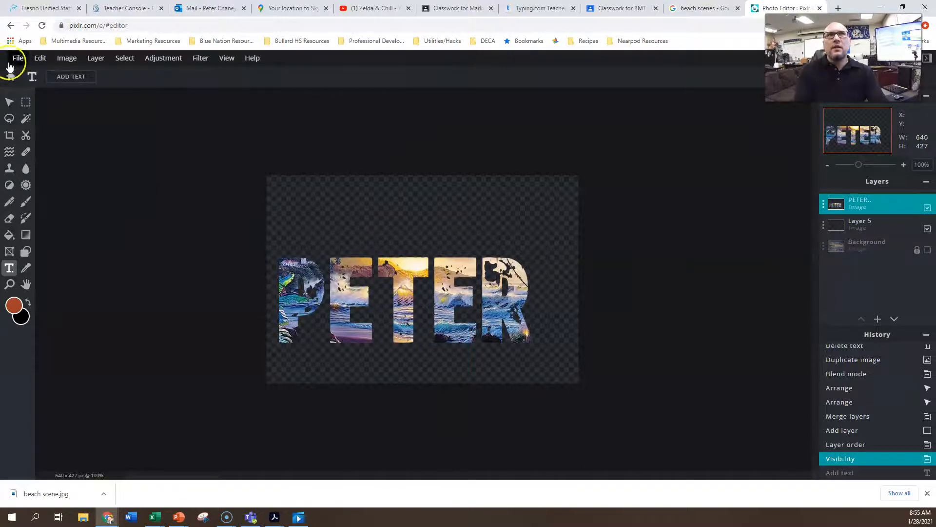
# - Save the image as a PNG, naming the file with the first name followed by "Beach Scene", and download it
pyautogui.click(17, 59)
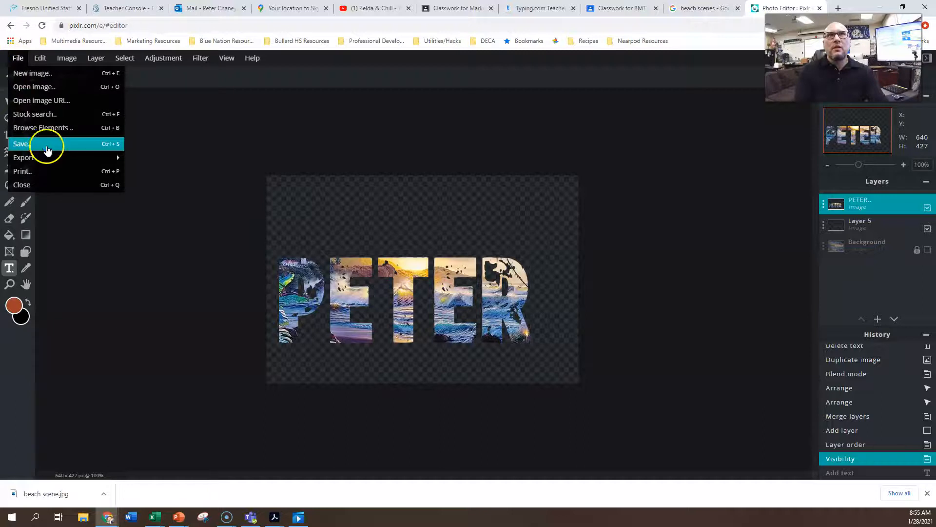
pyautogui.click(47, 144)
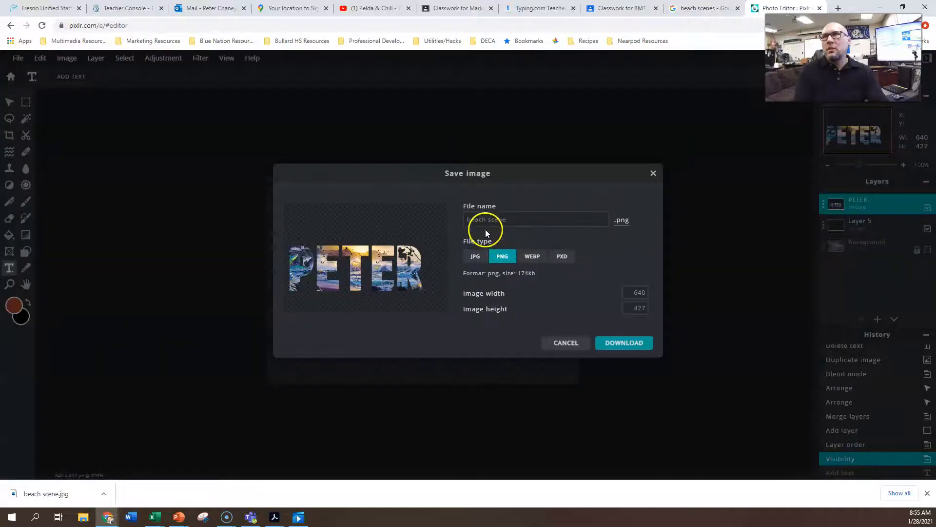
pyautogui.click(504, 220)
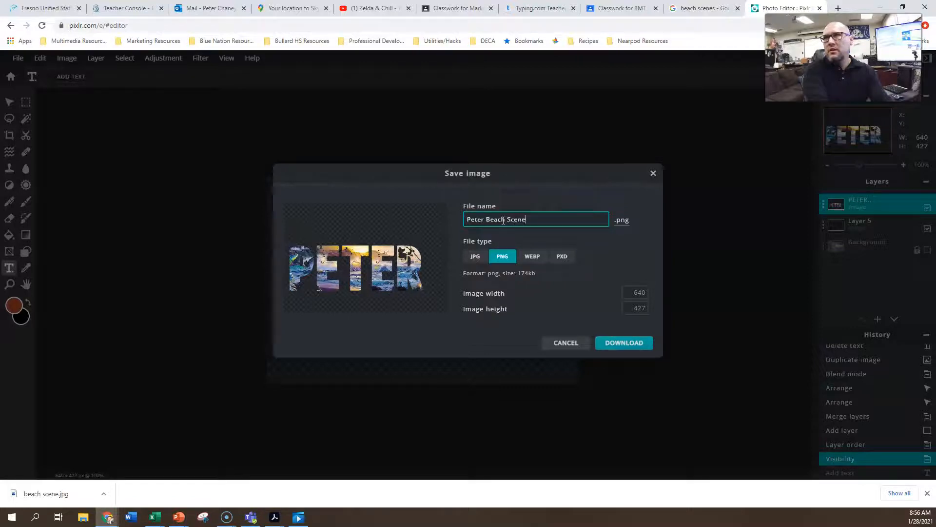
pyautogui.click(629, 343)
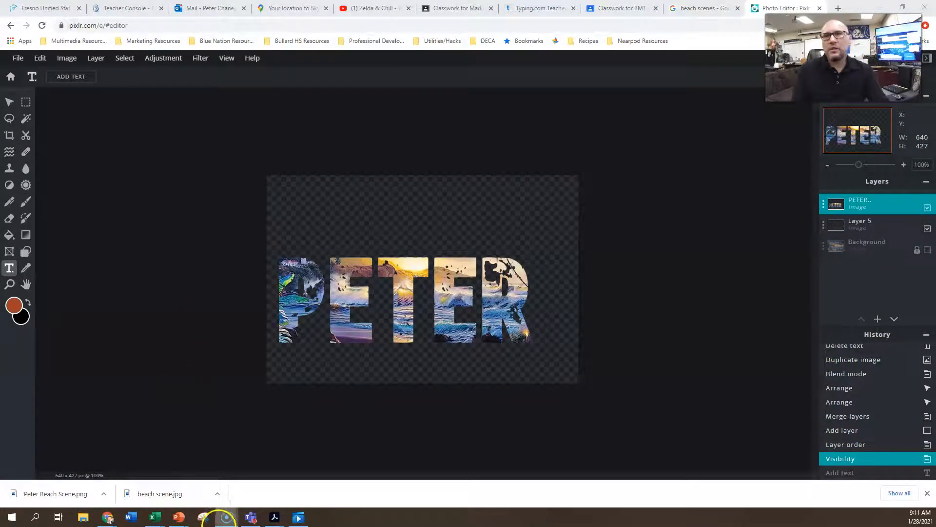
# - Switch to the Screen Freeze Bulletin presentation in PowerPoint and maximise its window
pyautogui.moveTo(181, 513)
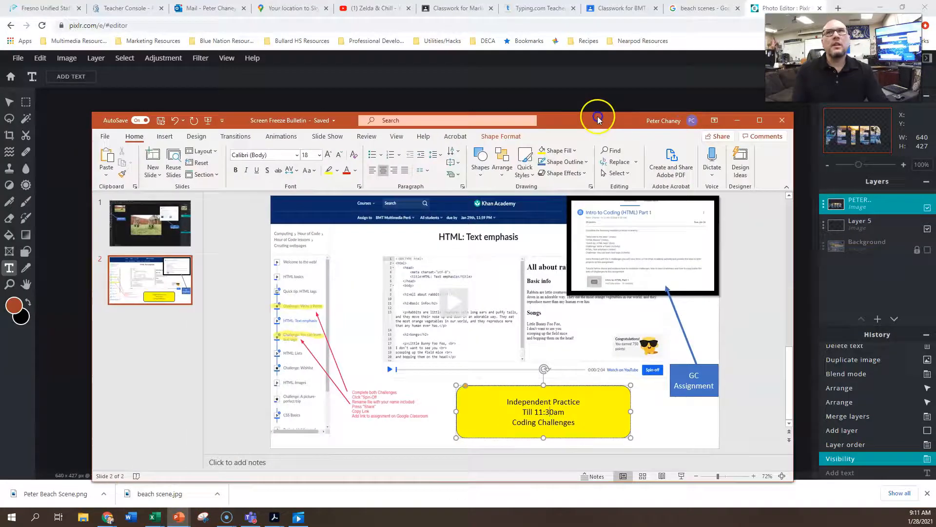
pyautogui.moveTo(598, 117); pyautogui.dragTo(612, 95)
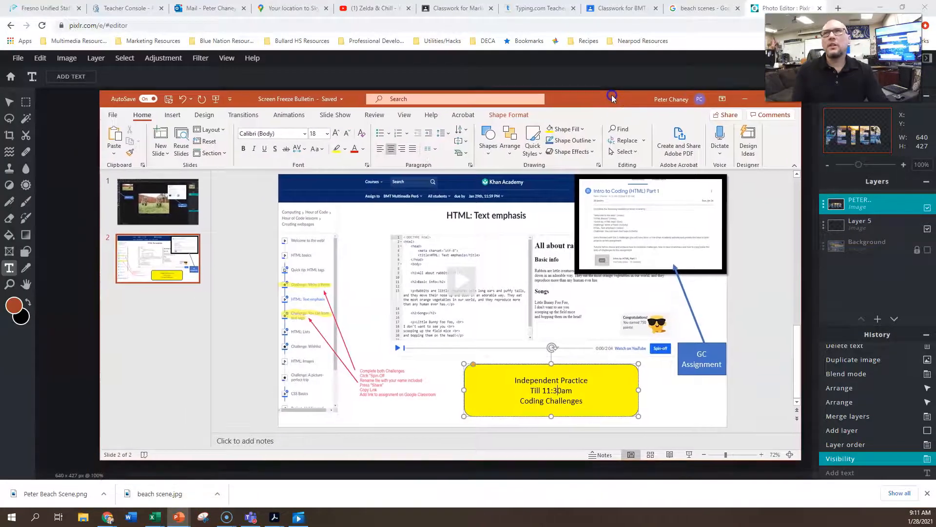
pyautogui.click(765, 99)
# - Add a new slide with the Blank layout after slide 2
pyautogui.click(102, 251)
pyautogui.click(101, 56)
pyautogui.click(95, 62)
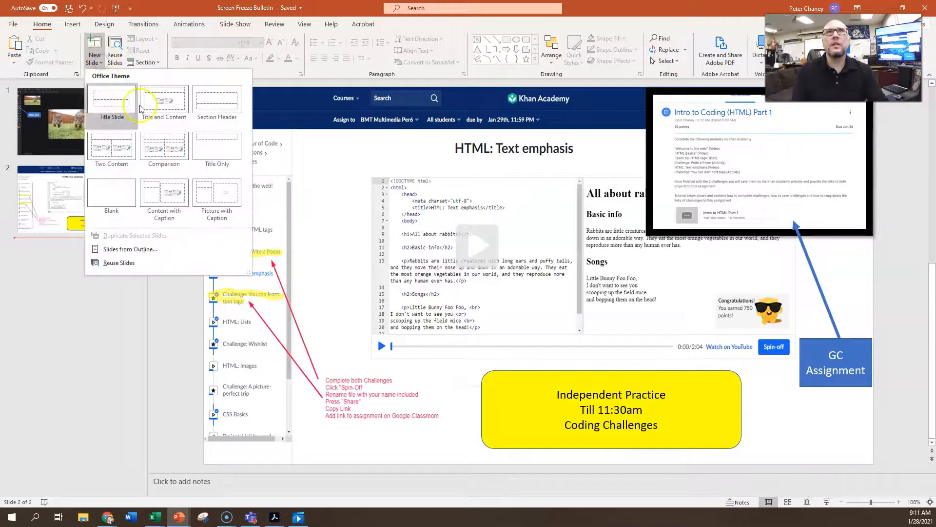
pyautogui.click(136, 197)
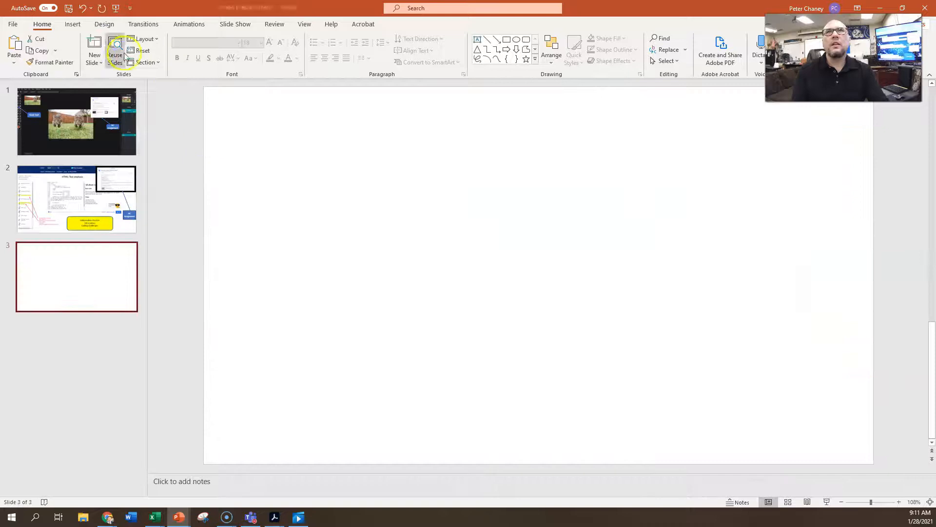
# - Draw a rectangle about 11 inches wide and 4.2 inches high across the blank slide's middle, and open its fill colour choices
pyautogui.click(73, 24)
pyautogui.click(178, 48)
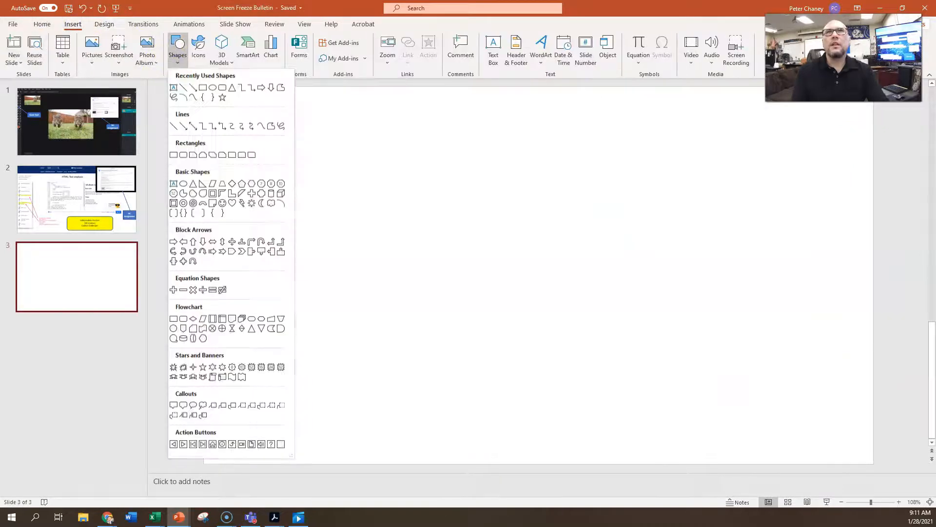
pyautogui.click(202, 87)
pyautogui.moveTo(275, 166)
pyautogui.mouseDown()
pyautogui.moveTo(800, 376)
pyautogui.moveTo(828, 374)
pyautogui.mouseUp()
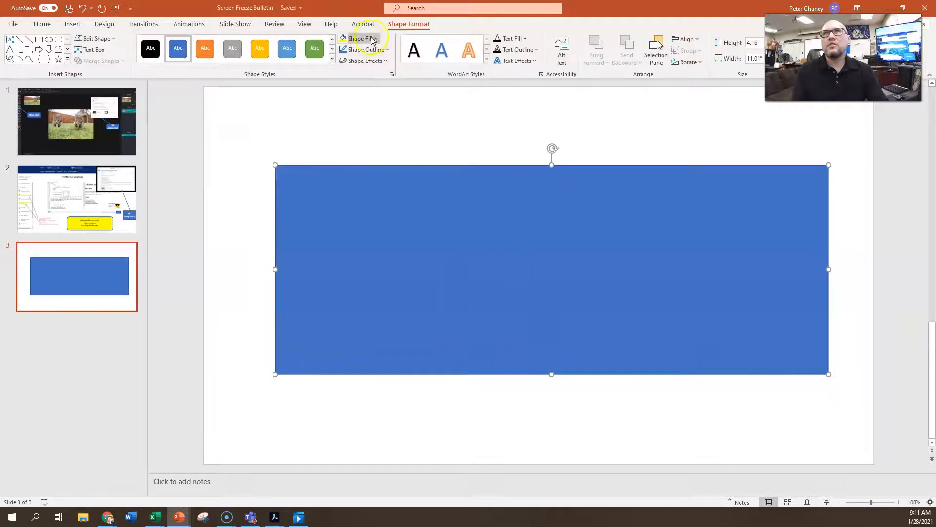
pyautogui.click(375, 39)
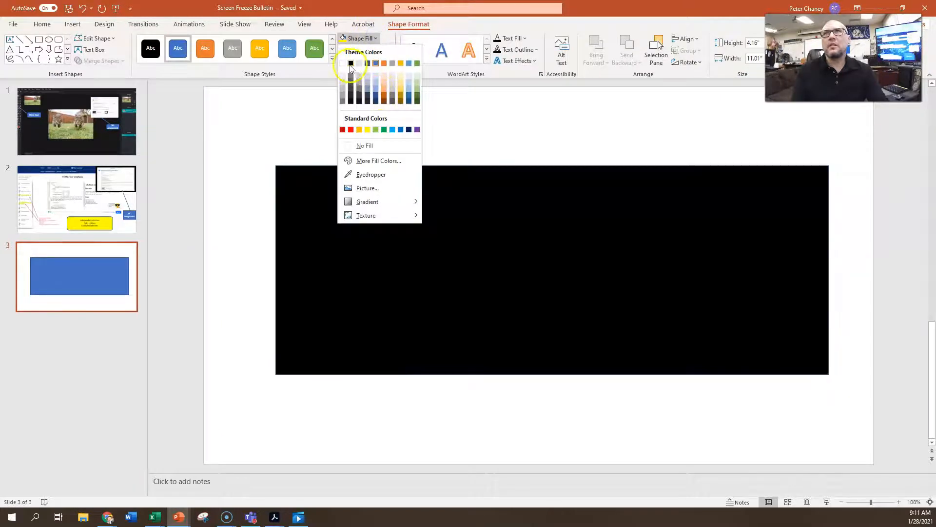